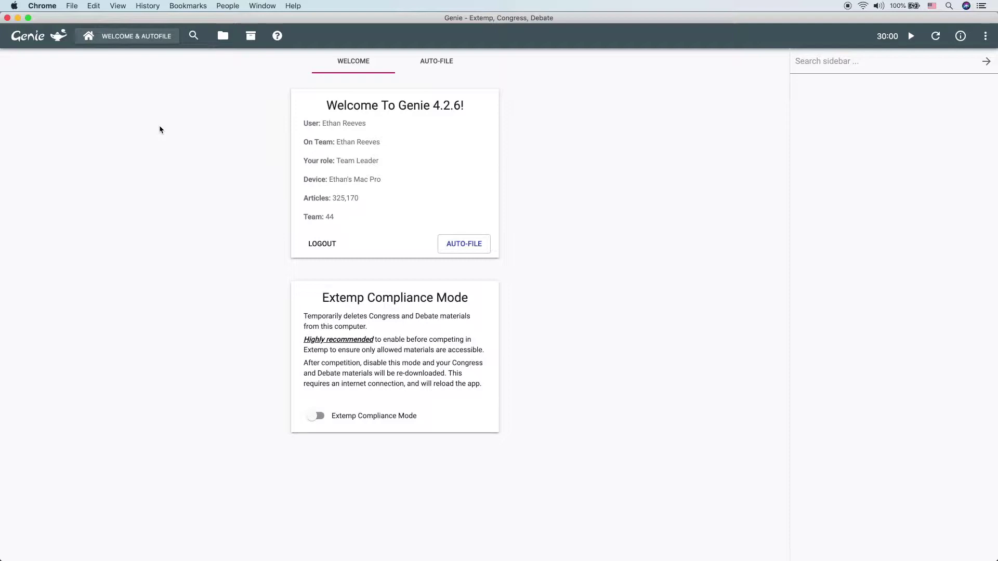
Step: Open the "PRO: Tariffs On China" collection from the Debate folder
click(223, 36)
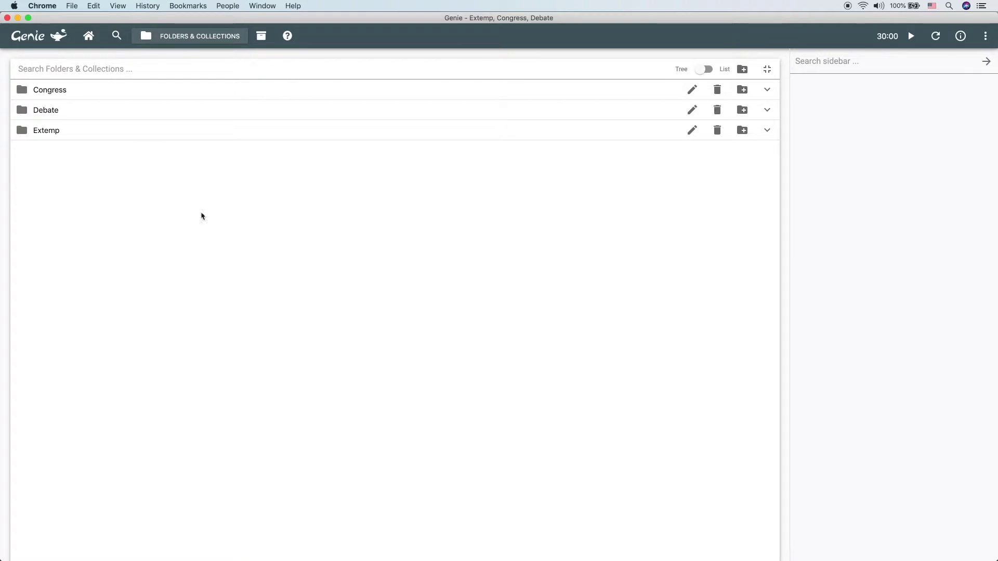
click(134, 115)
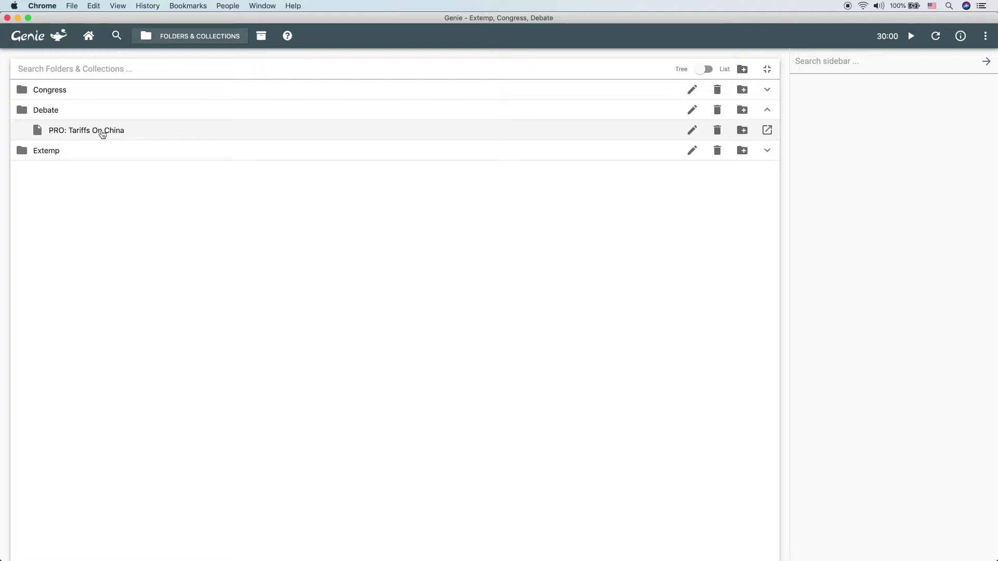
click(102, 135)
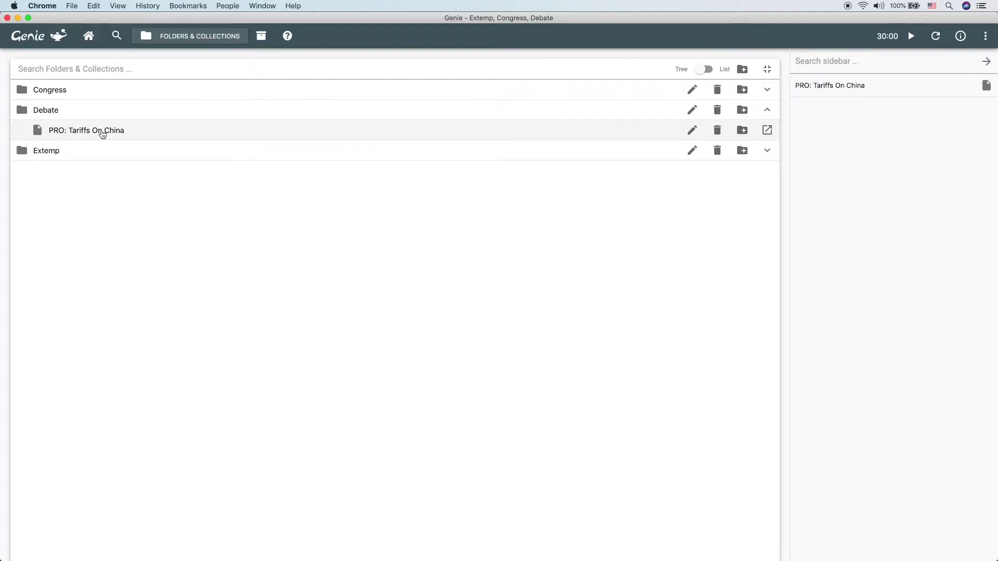
click(853, 84)
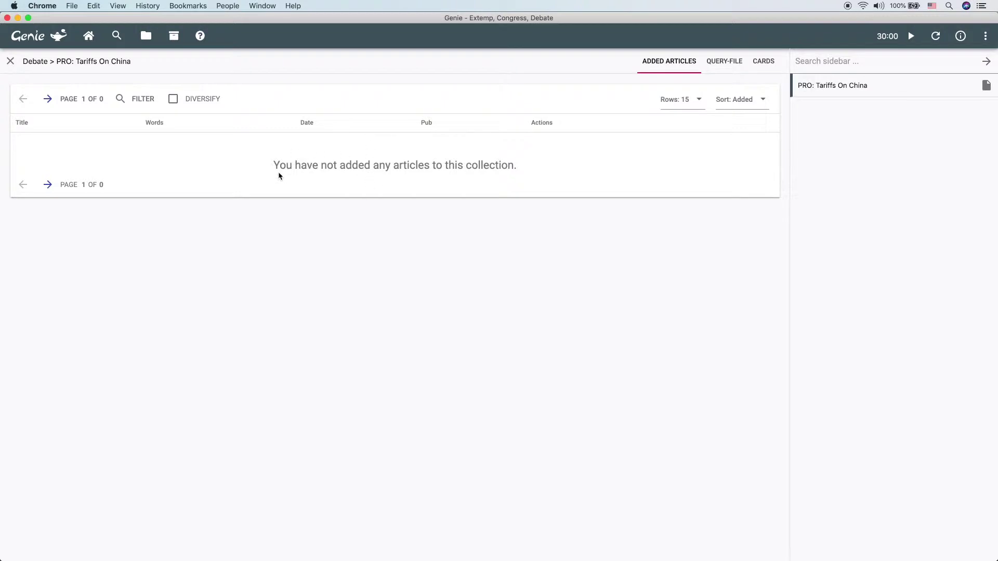
Step: Open the query-filed article "China Is Out of U.S. Goods to Tariff, But Has Other Trade War Weapons" from the collection
click(723, 62)
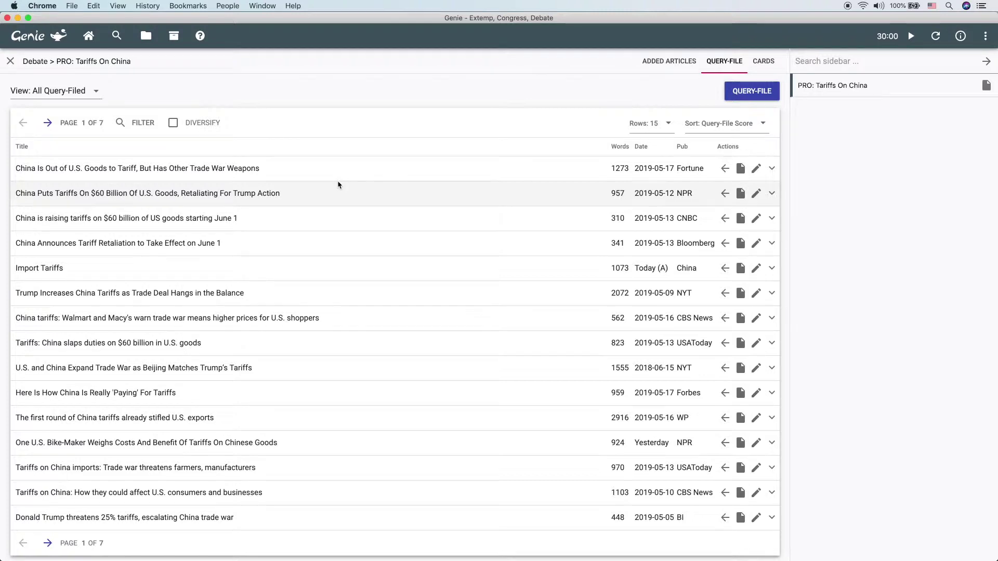
click(758, 67)
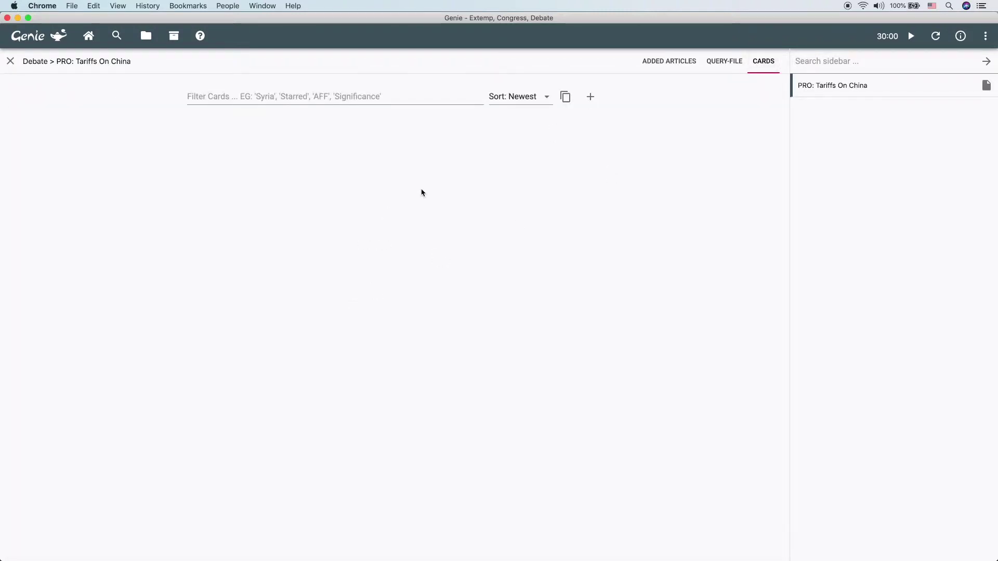
click(728, 65)
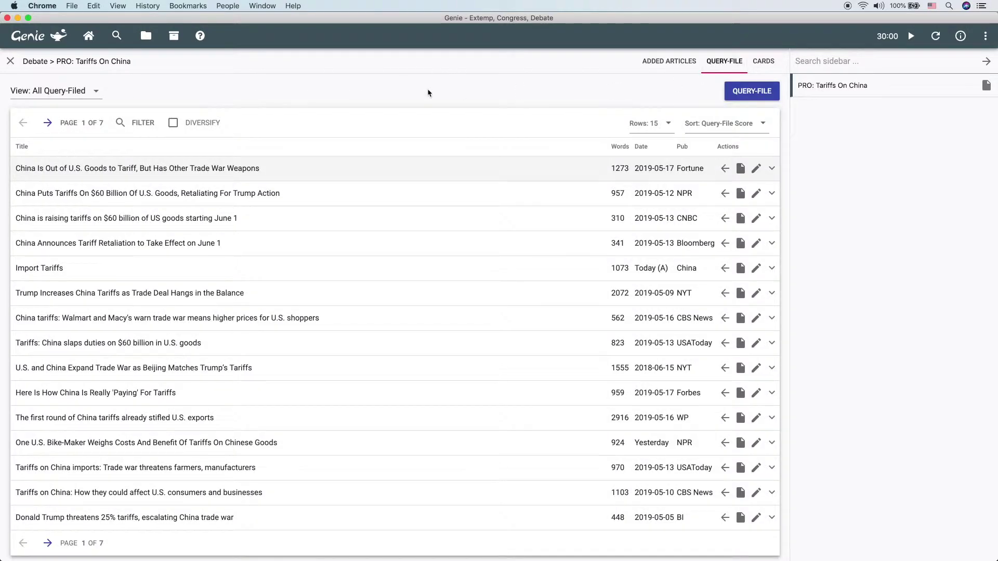
click(125, 169)
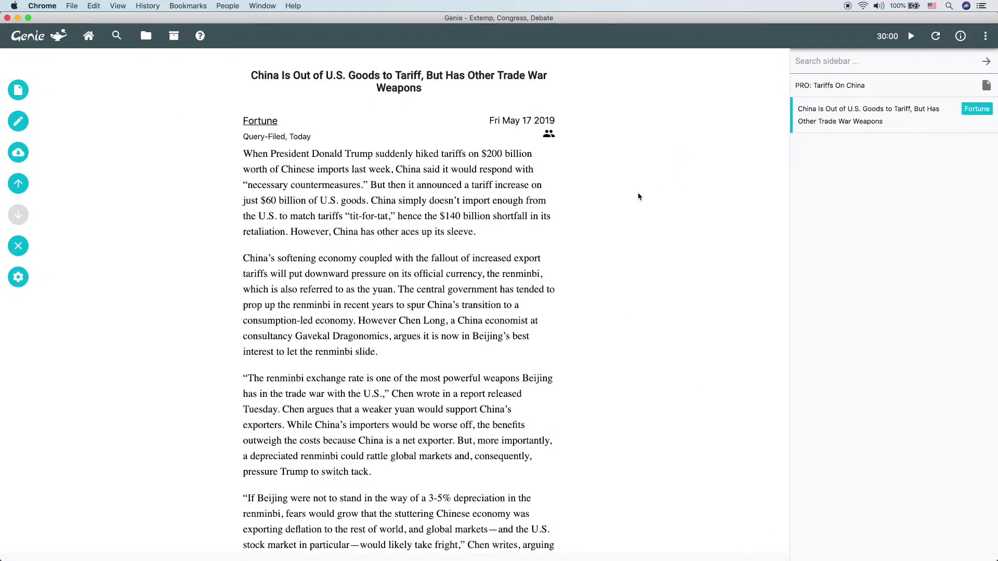
Step: Start cutting a card from the article's entire opening paragraph
scroll(612, 235, down, 12)
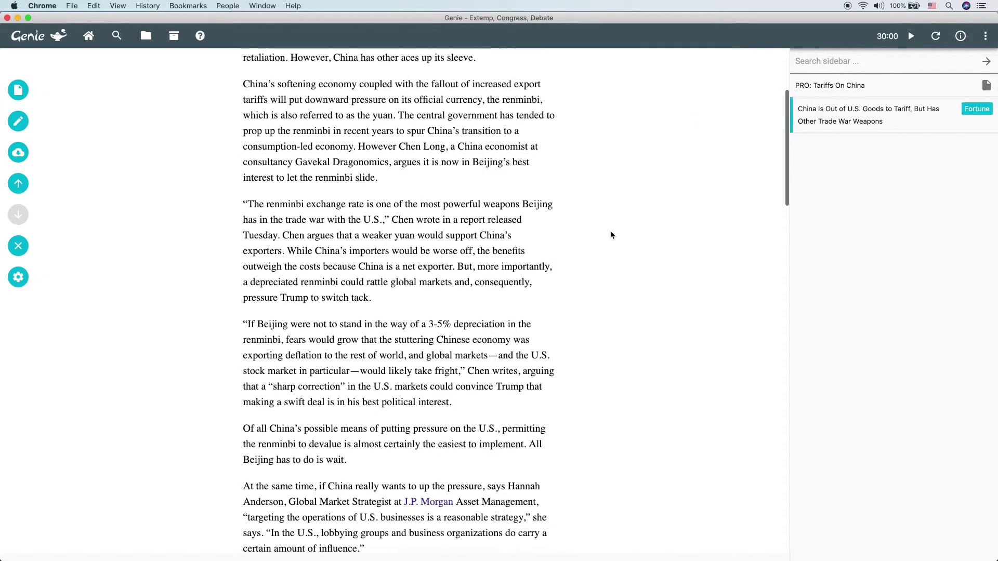
scroll(611, 235, up, 12)
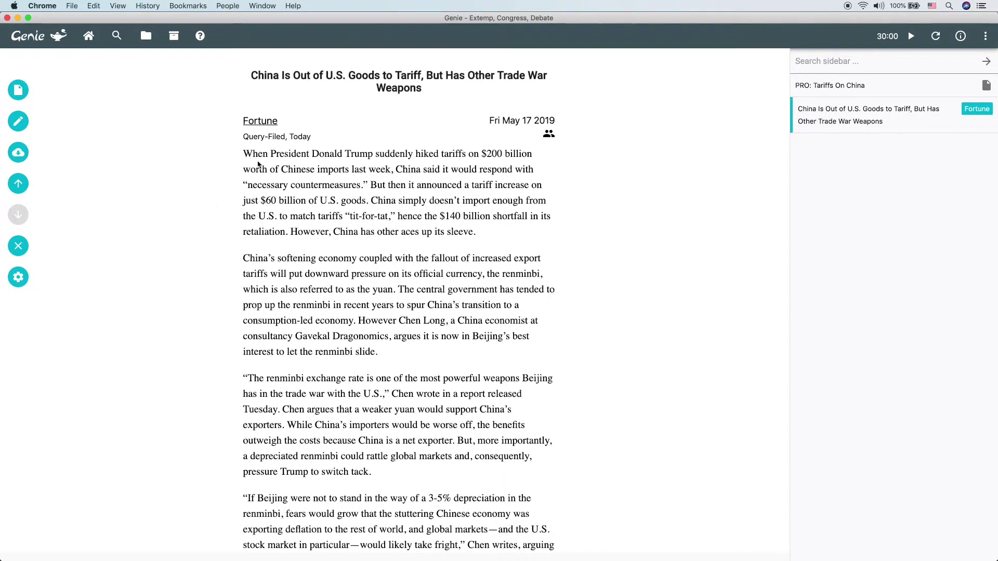
drag(244, 154, 480, 238)
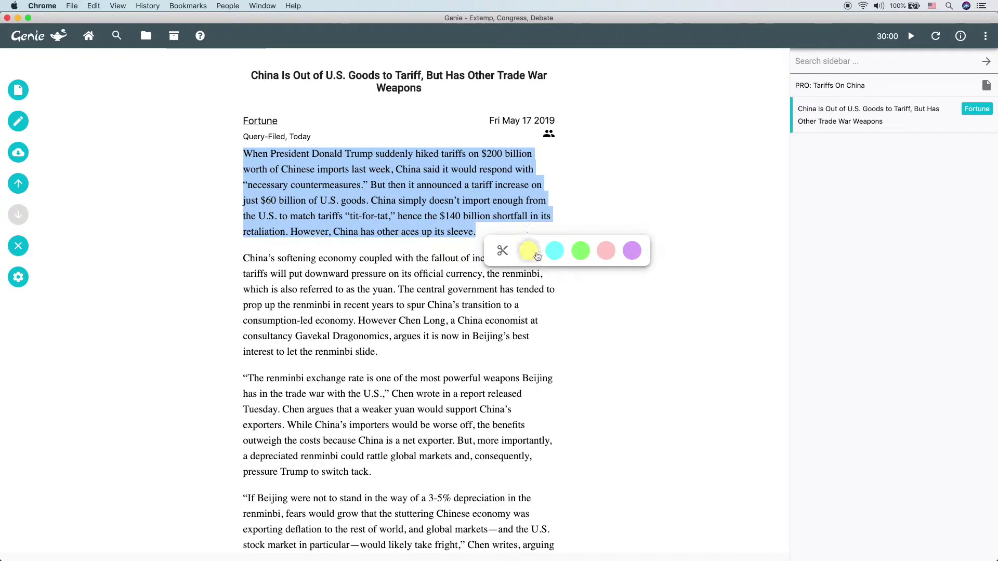
click(500, 253)
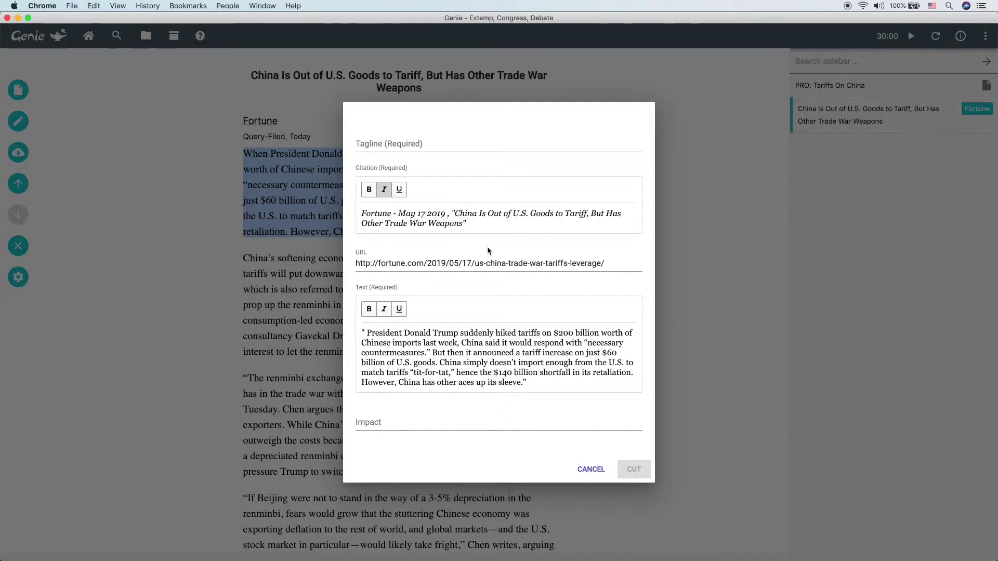
Step: Enter the card's tagline: China promises "Necessary countermeasures" in response to tariff hikes
click(435, 141)
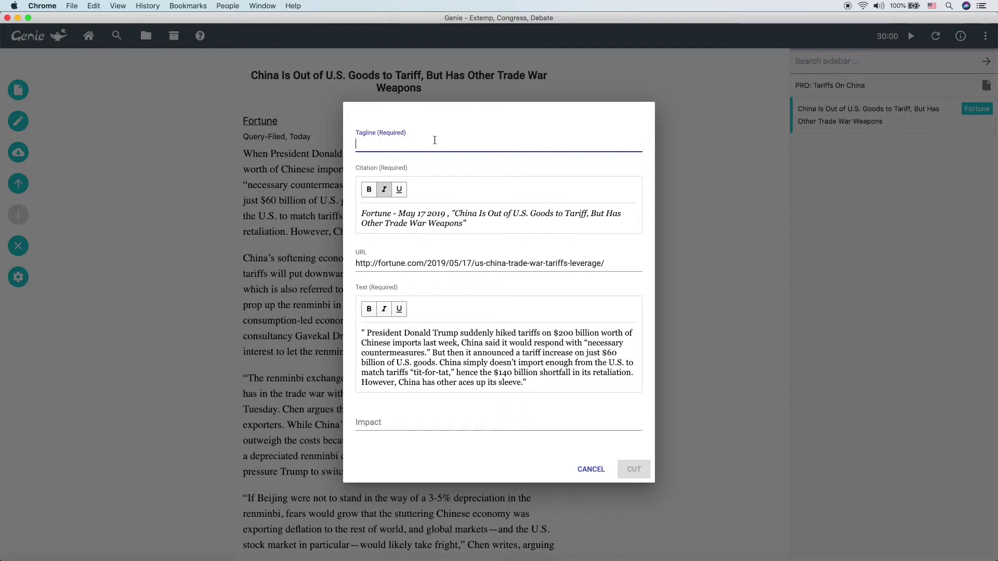
text(China )
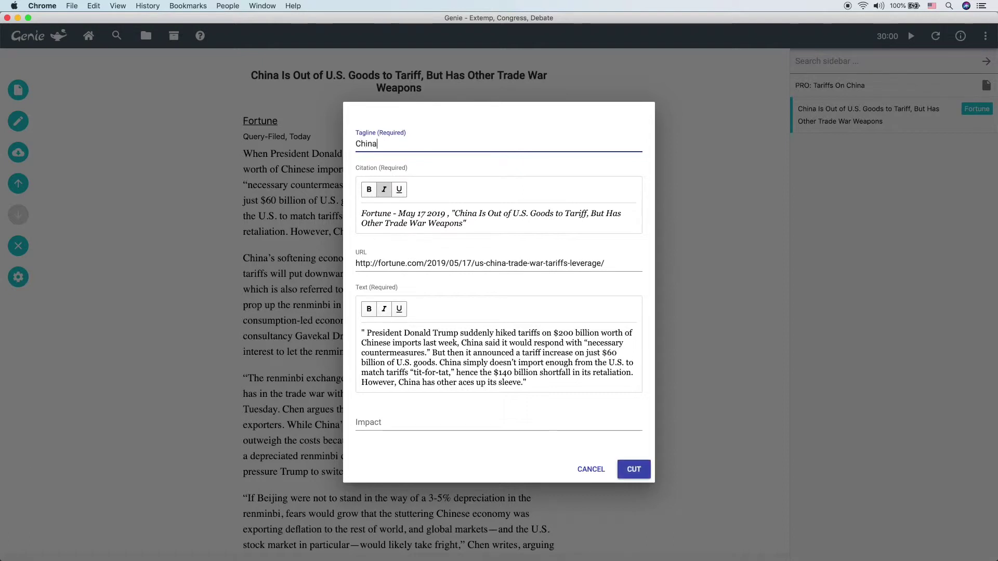
text(promises "Necessar)
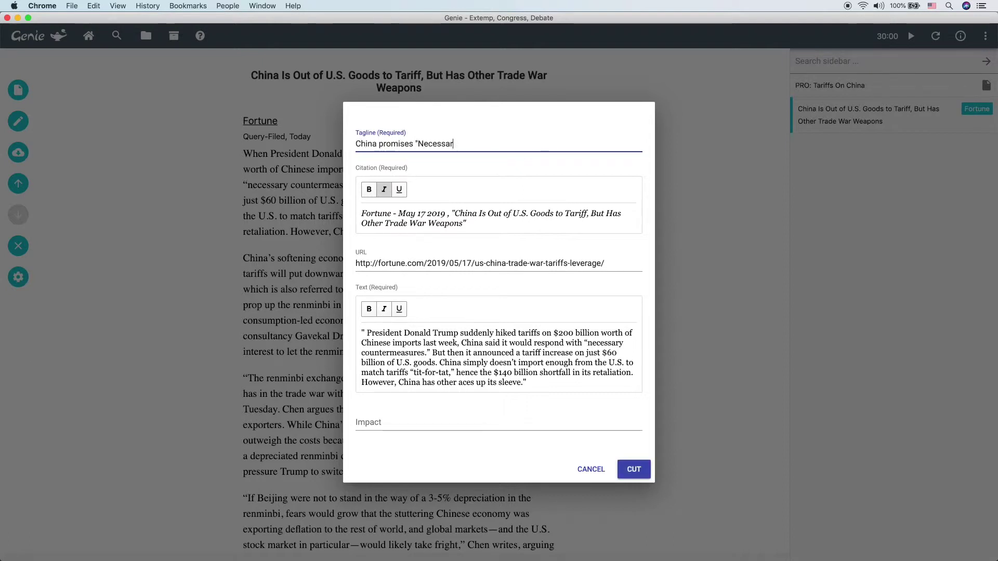
text(y countermea)
key(BackSpace)
key(BackSpace)
key(BackSpace)
key(BackSpace)
key(BackSpace)
key(BackSpace)
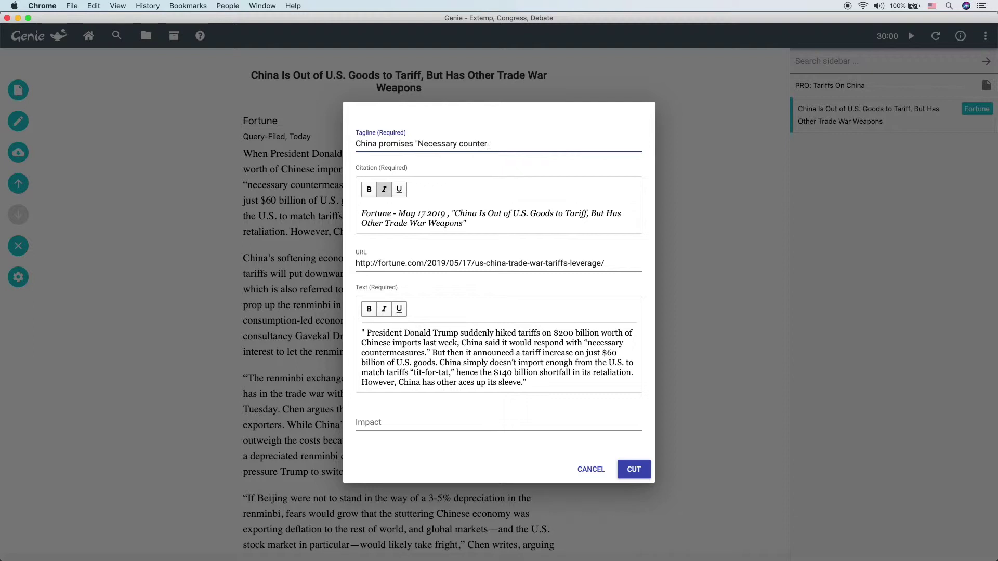
key(BackSpace)
key(BackSpace)
key(BackSpace)
text(ountermeasures" in response to tarrif hikes)
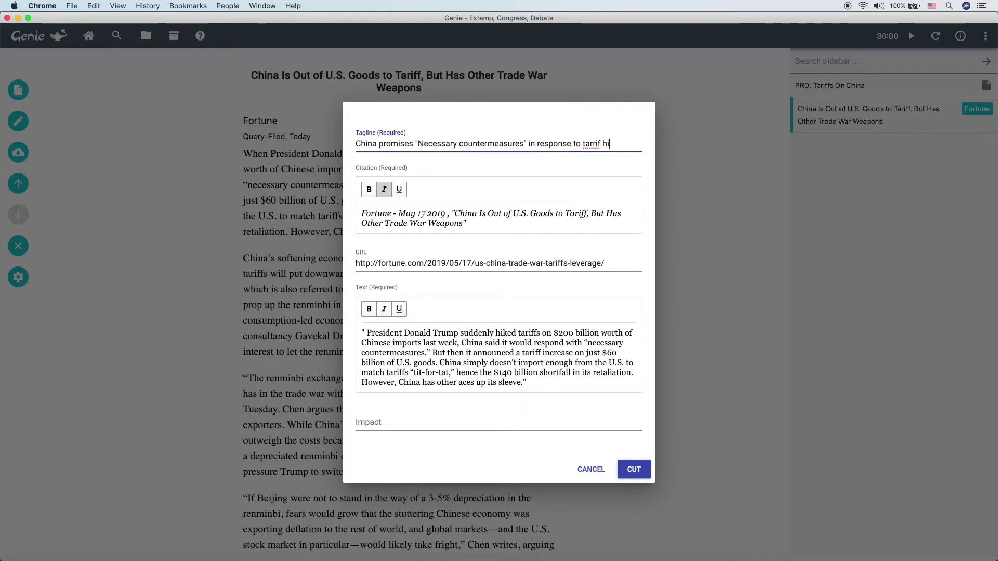
right_click(592, 146)
click(613, 150)
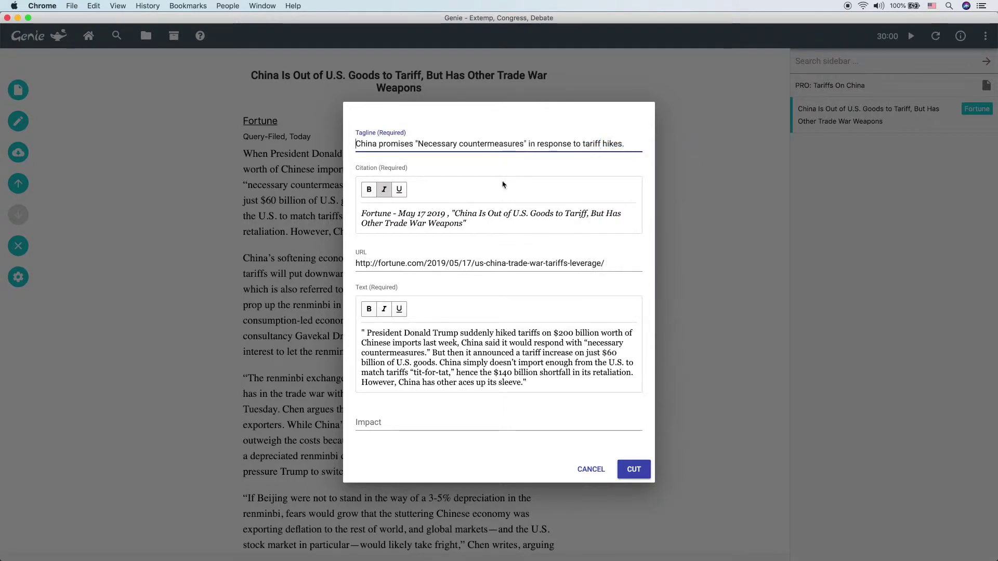
Step: Check the card's prefilled citation, URL and text
click(477, 224)
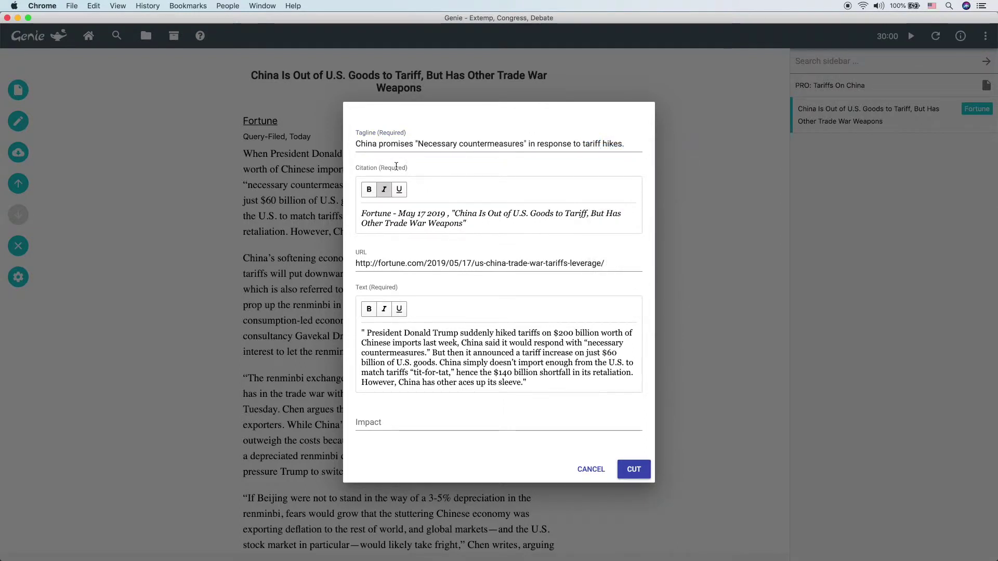
drag(470, 224, 358, 219)
click(485, 228)
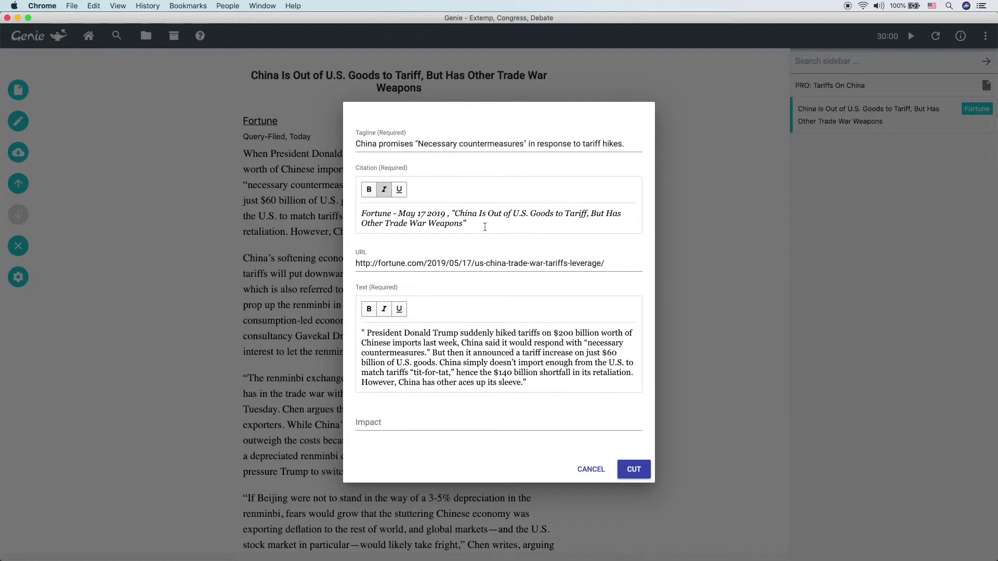
click(466, 264)
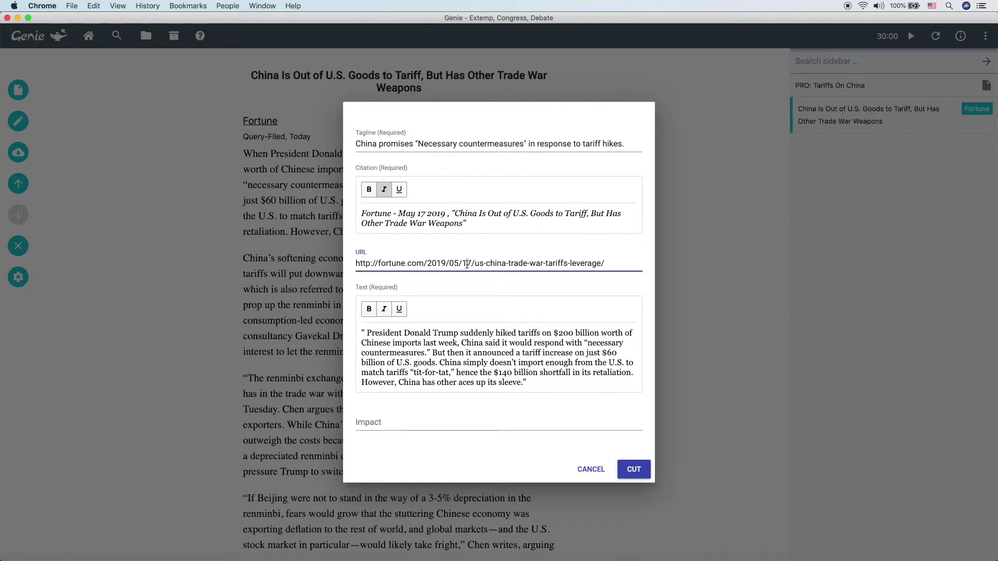
click(462, 287)
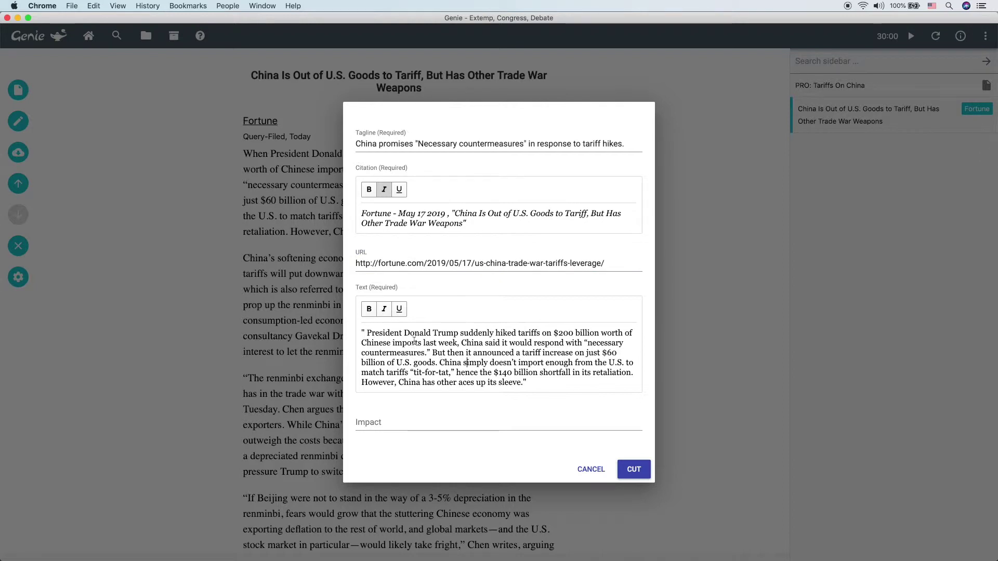
click(367, 333)
key(BackSpace)
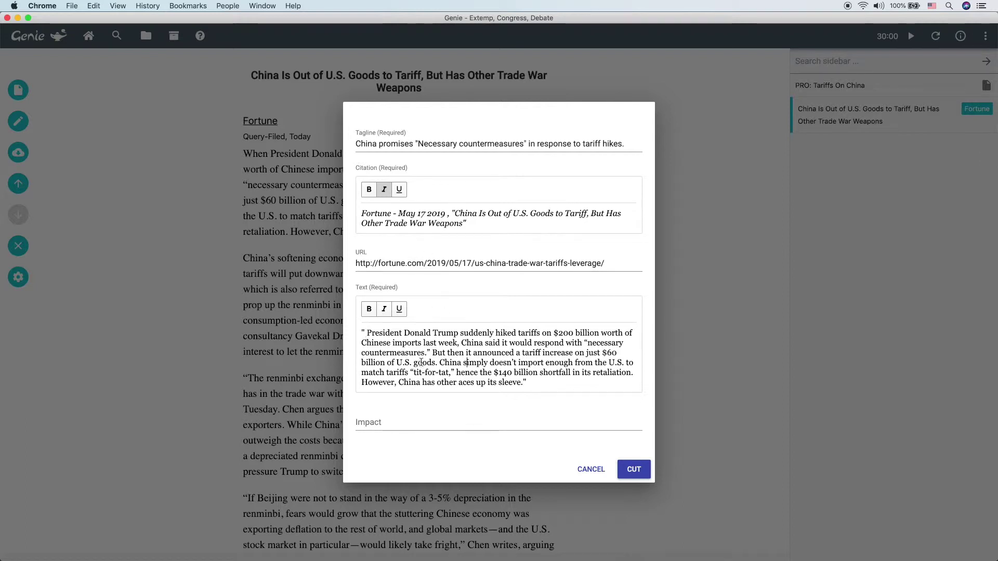
Step: In the card's citation, underline the date "May 17 2019" and make "Fortune" bold
drag(446, 214, 398, 215)
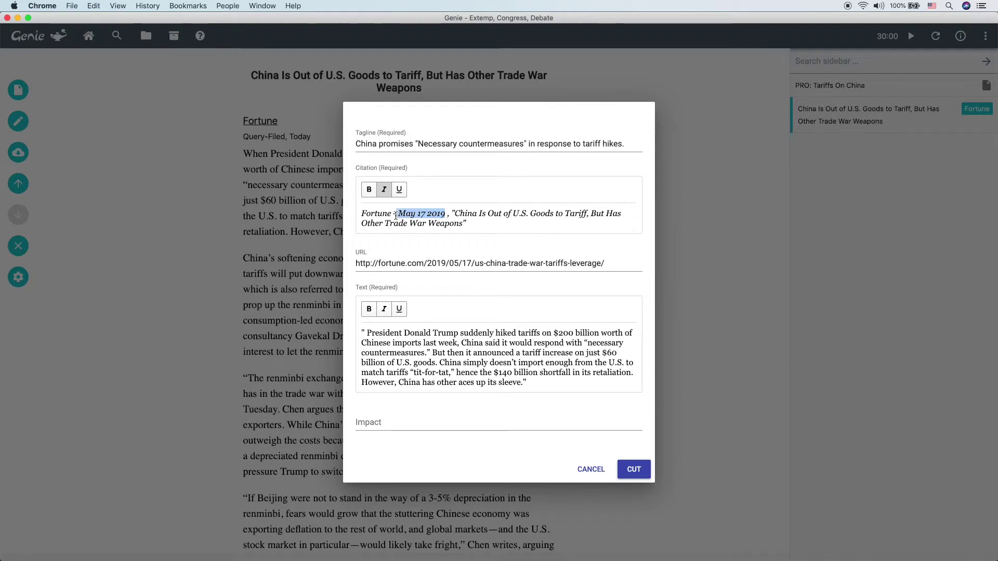
click(384, 190)
click(384, 190)
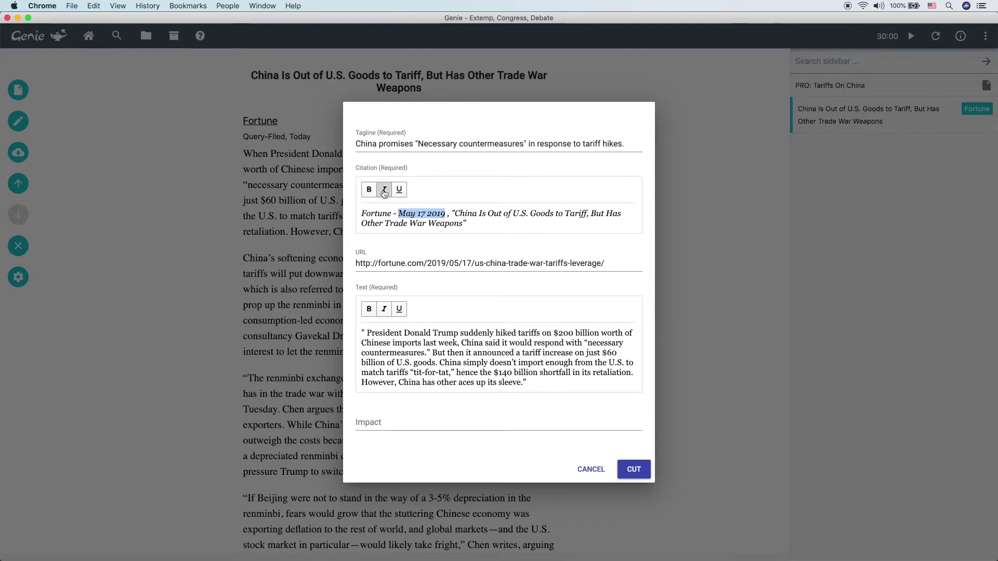
click(404, 197)
drag(393, 214, 362, 214)
click(369, 189)
Step: Underline the card text's first sentence, from "President" through the quoted "necessary countermeasures."
click(444, 364)
click(427, 363)
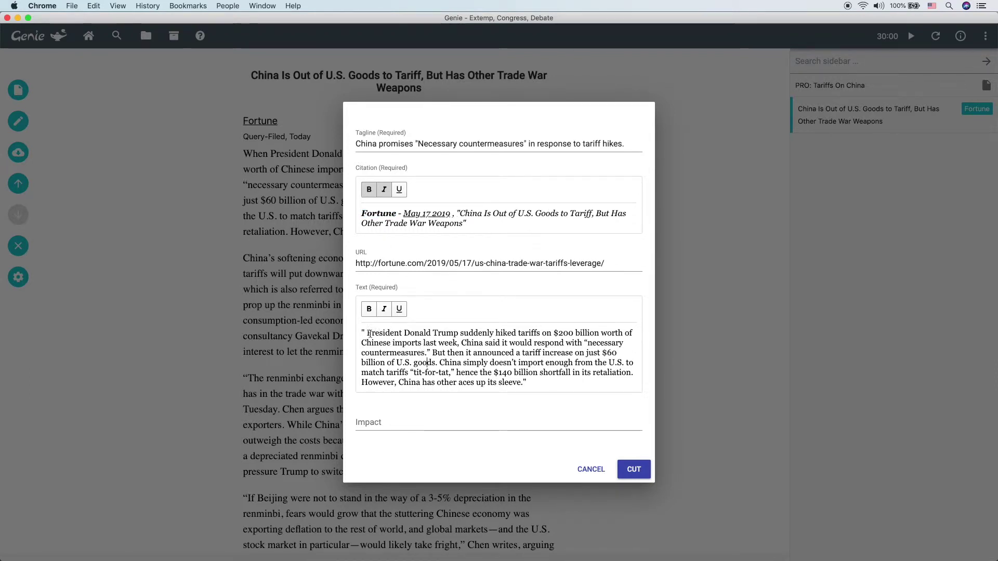
drag(368, 333, 431, 353)
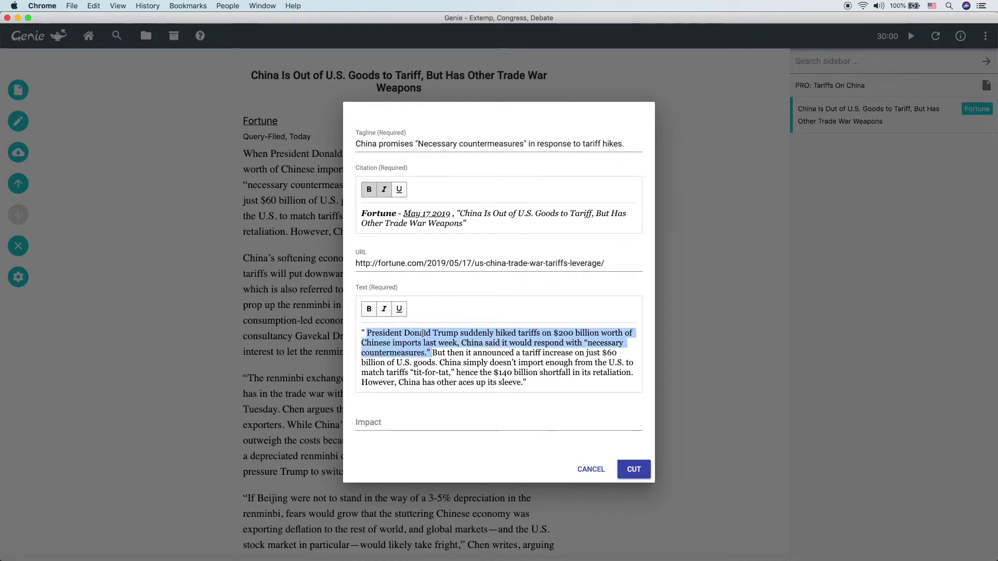
click(398, 309)
click(466, 364)
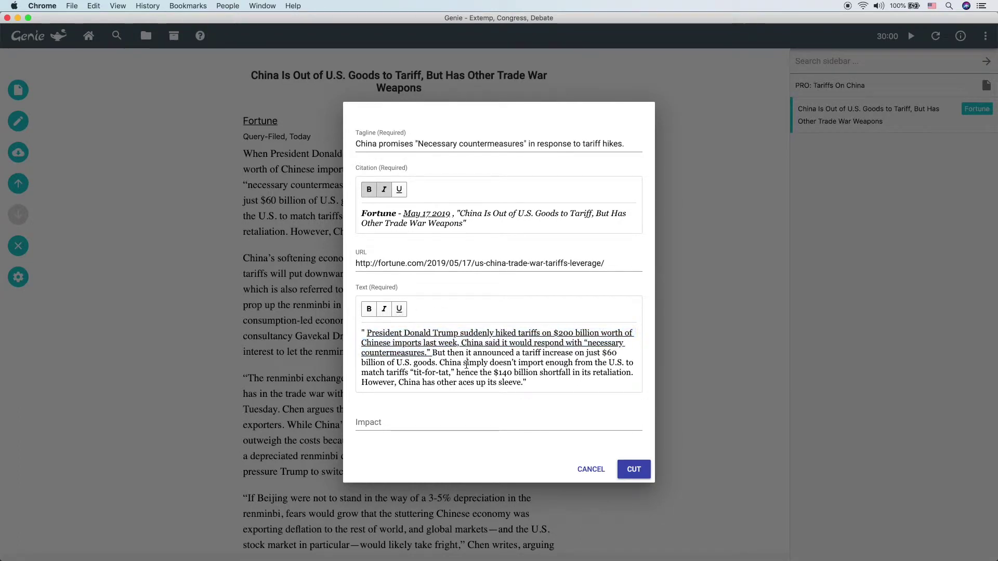
Step: Cut the card with the impact left blank and add it to the "PRO: Tariffs On China" collection in Debate
click(441, 426)
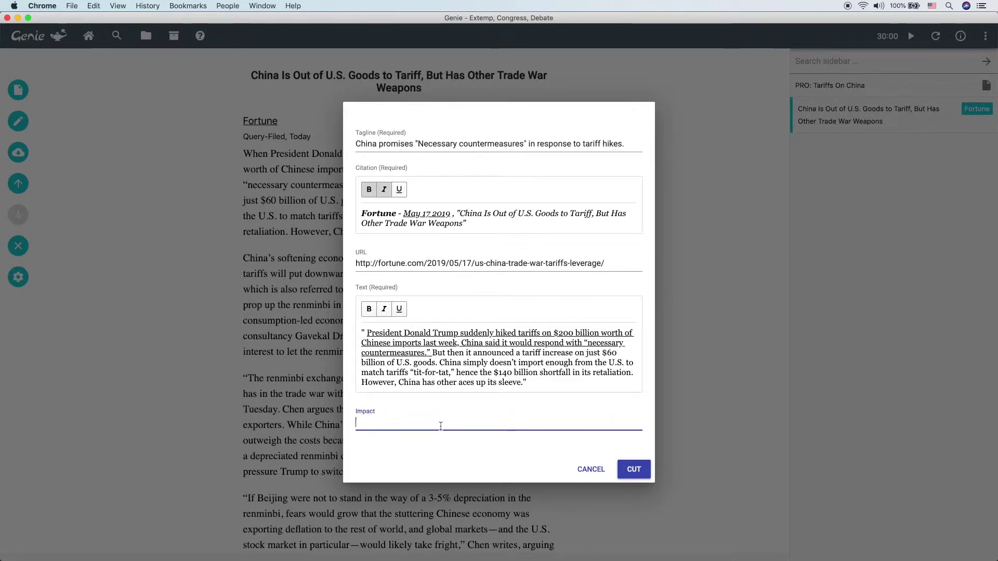
click(487, 472)
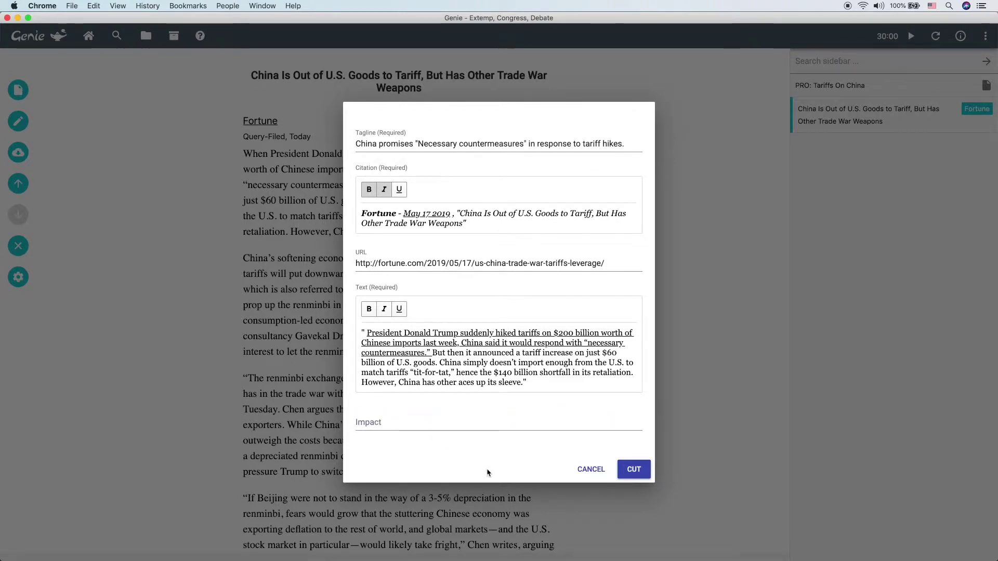
click(643, 476)
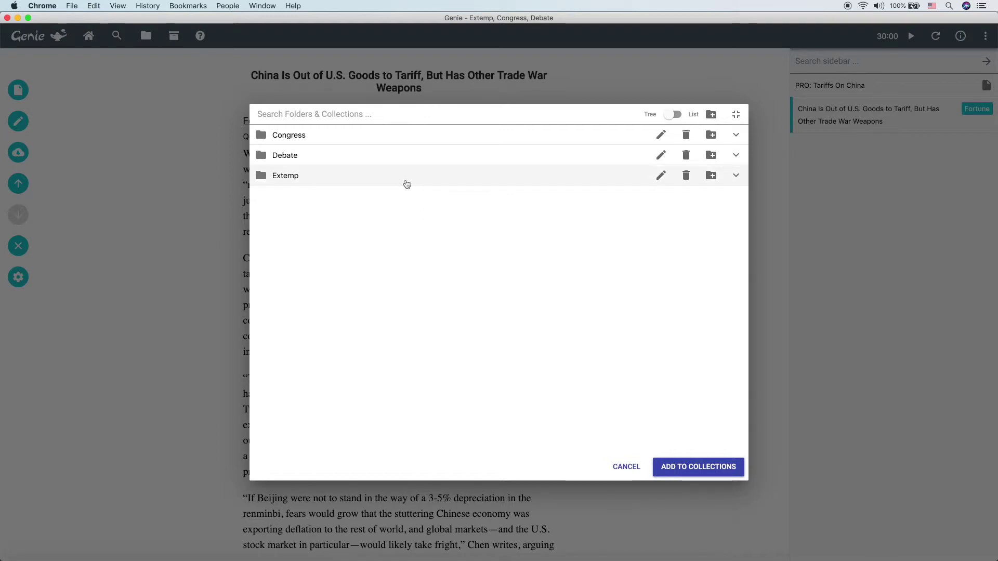
click(408, 155)
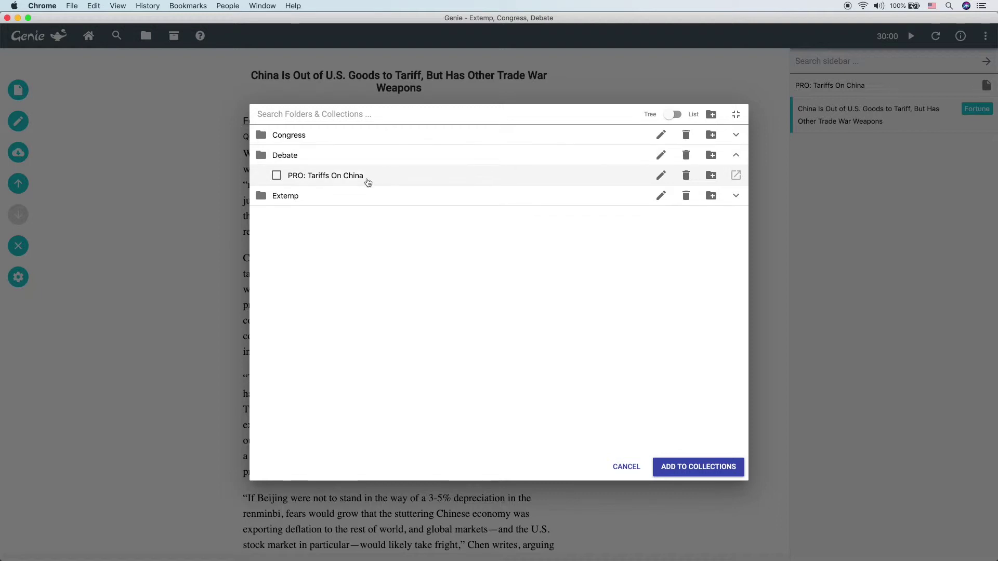
click(286, 178)
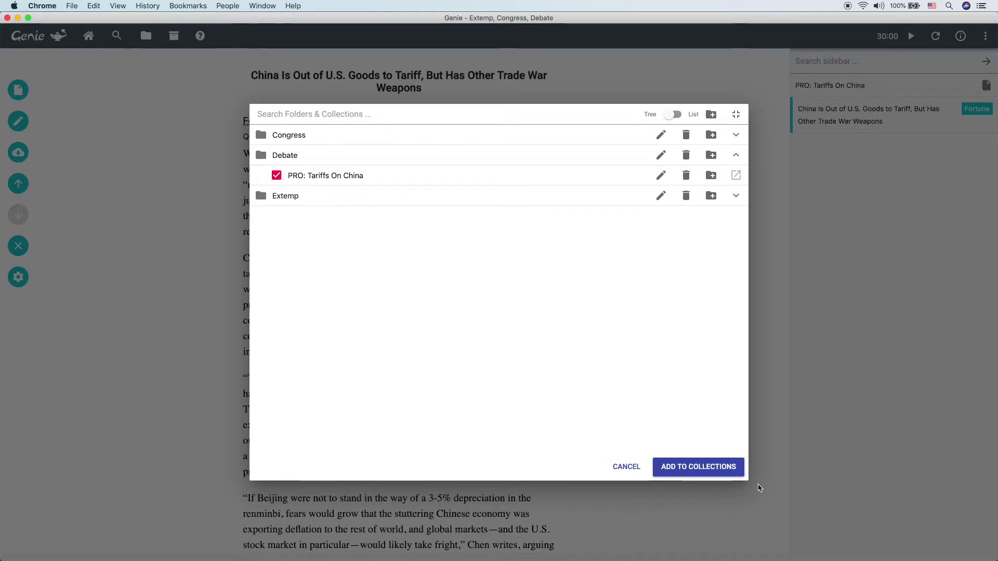
click(716, 474)
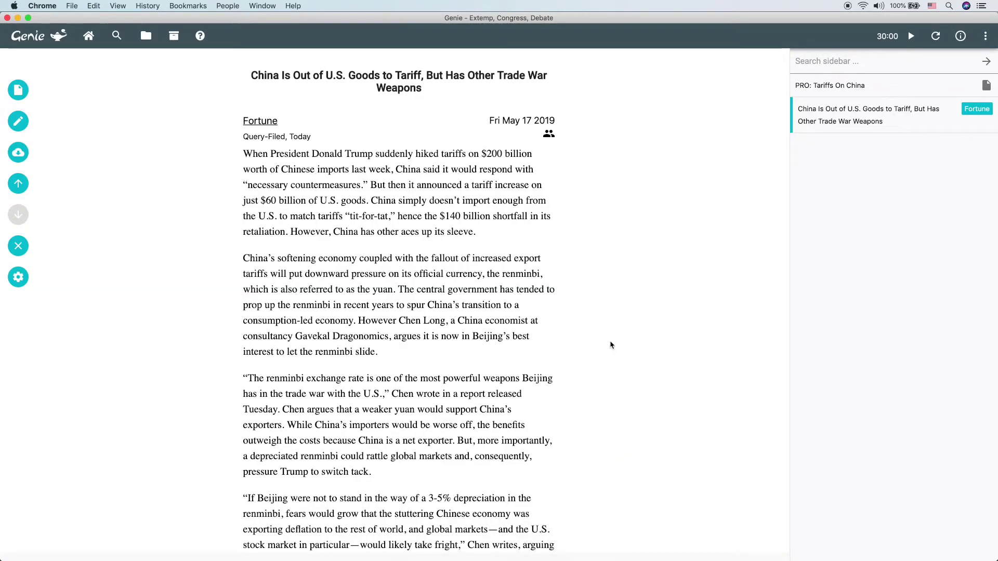
Step: Select the article paragraph from "If Beijing were not to stand" through "best political interest" for cutting another card
scroll(575, 345, down, 7)
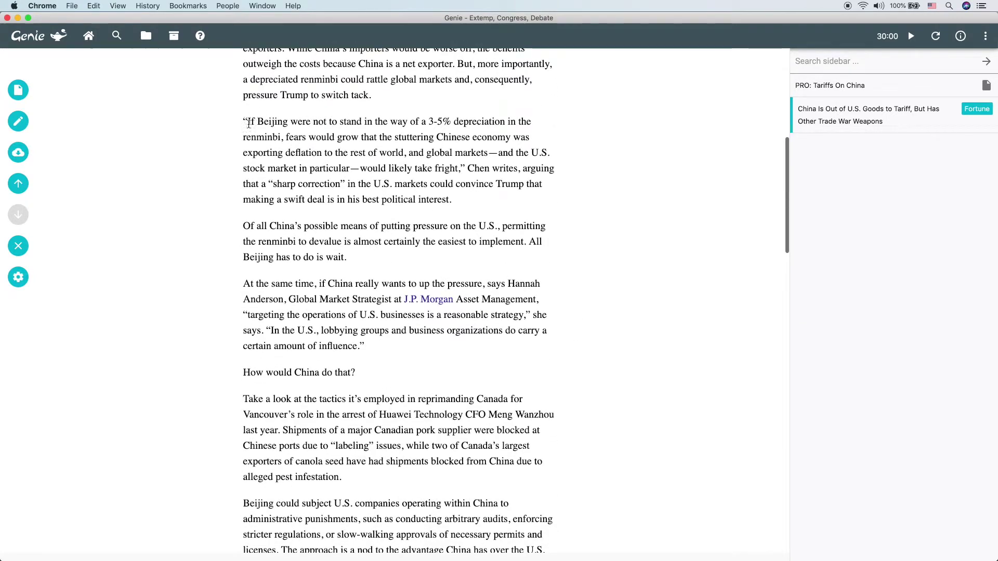
drag(243, 123, 493, 210)
click(514, 222)
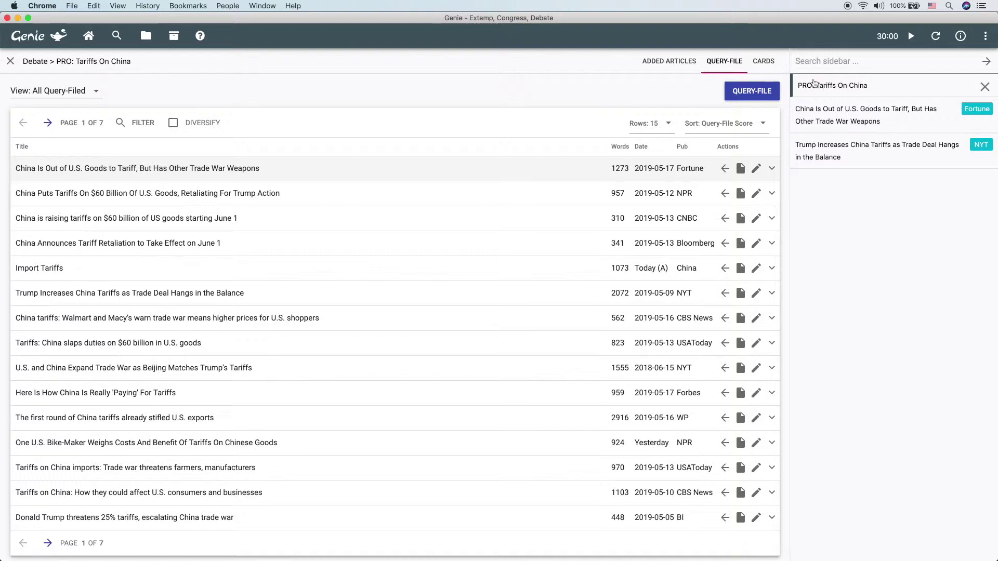
Step: Show the cut cards of the "PRO: Tariffs On China" collection and look through them
click(768, 64)
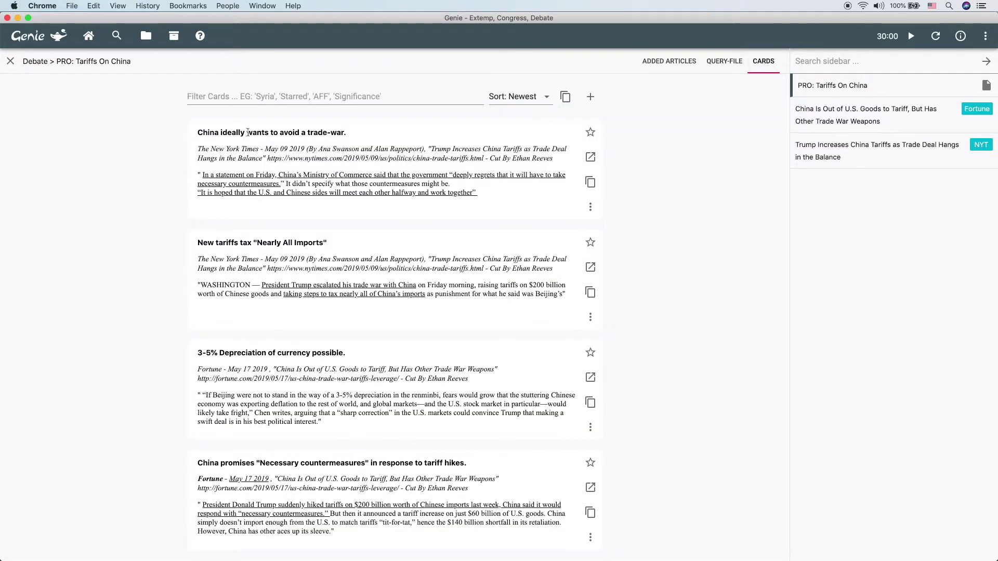
scroll(363, 169, down, 1)
scroll(363, 169, up, 1)
Step: Filter the collection's cards by "cur" and clear the filter again
click(299, 94)
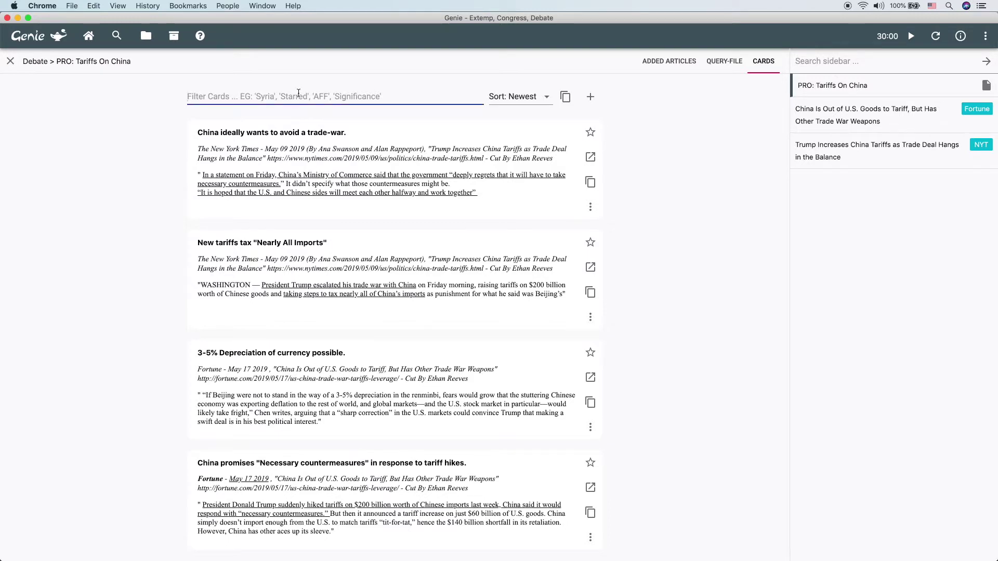
text(cur)
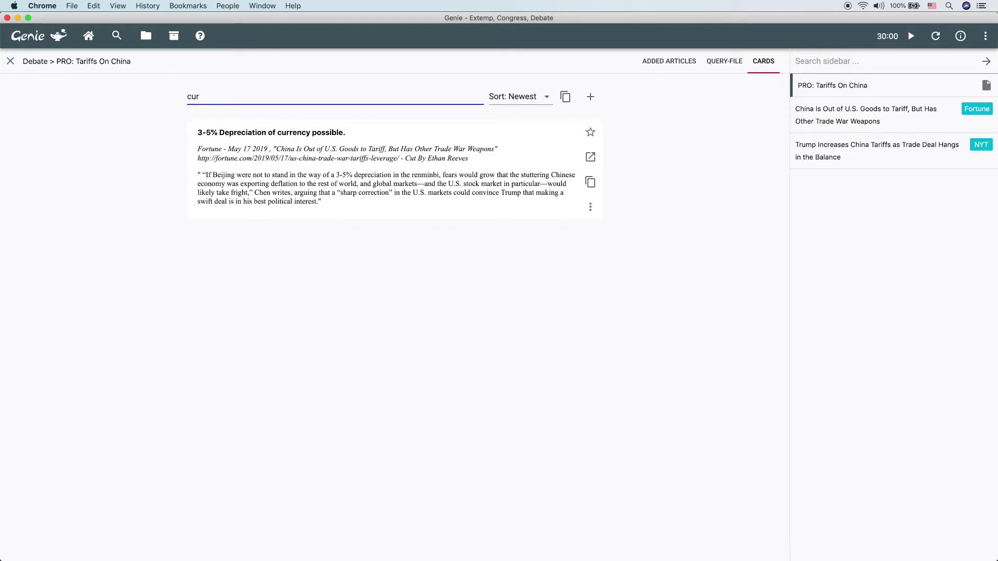
key(BackSpace)
key(BackSpace)
key(BackSpace)
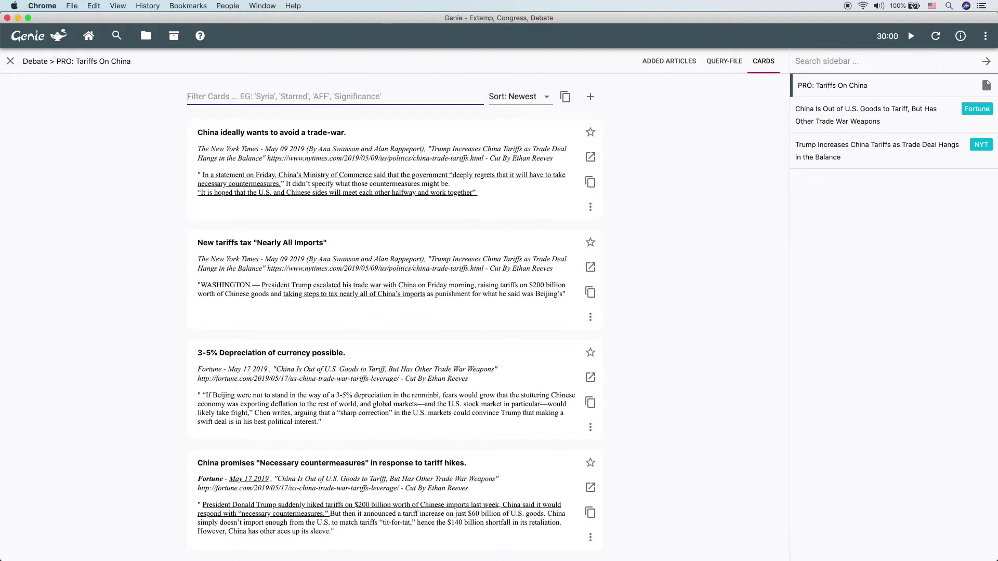
Step: Sort the collection's cards by tagline
click(535, 99)
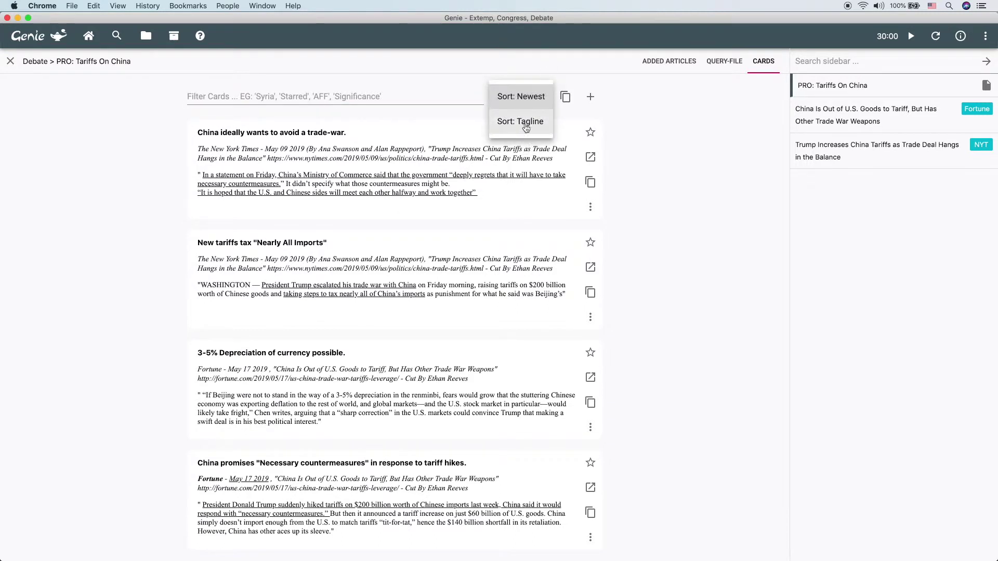
click(447, 156)
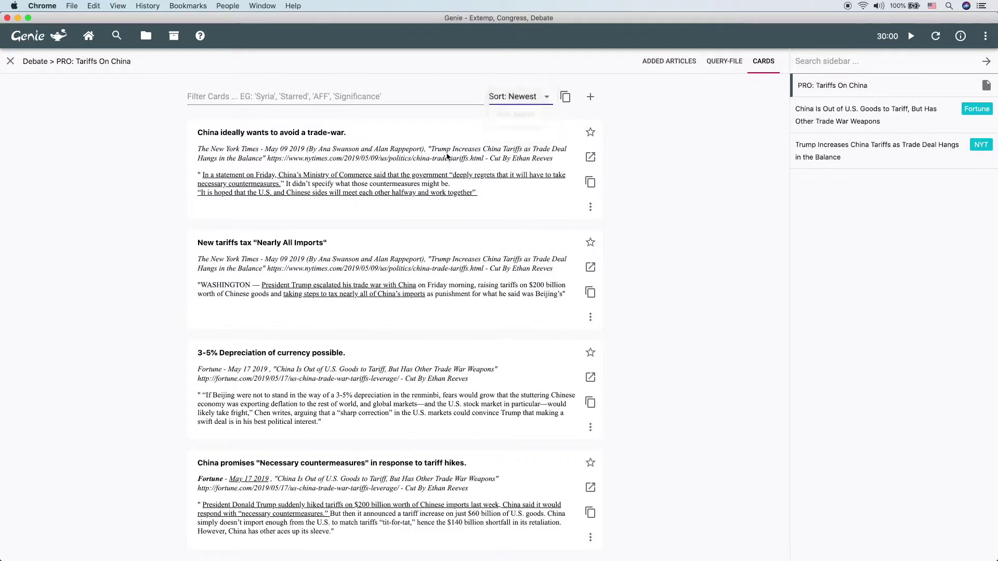
click(524, 111)
click(524, 115)
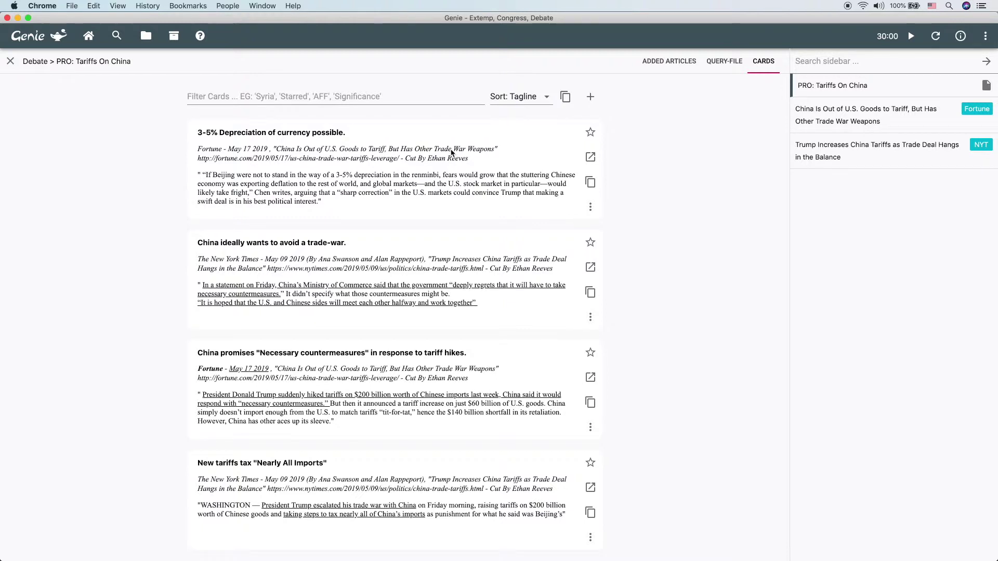
Step: Copy all cards of the collection to the clipboard for pasting into an outside document
click(565, 97)
click(567, 98)
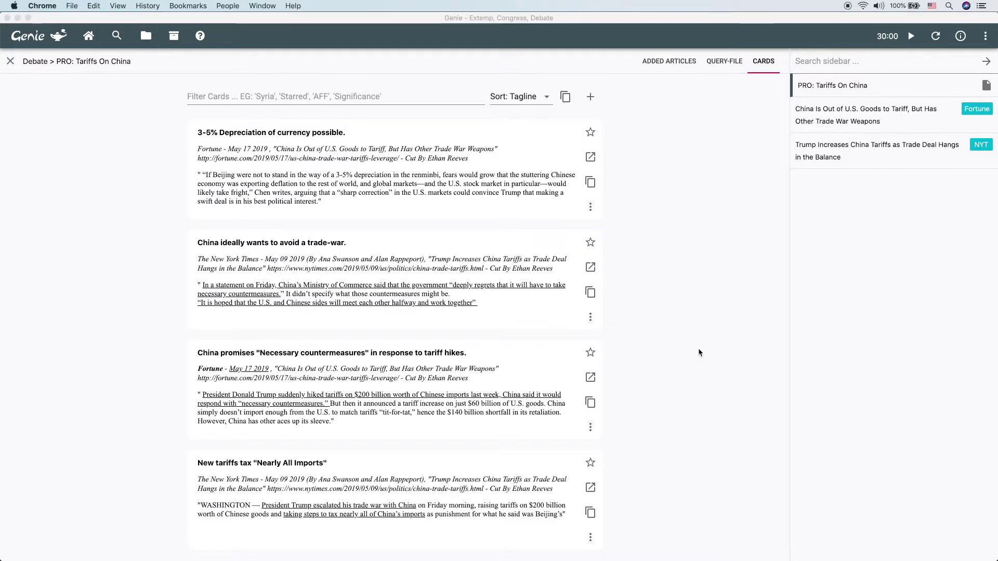
click(496, 435)
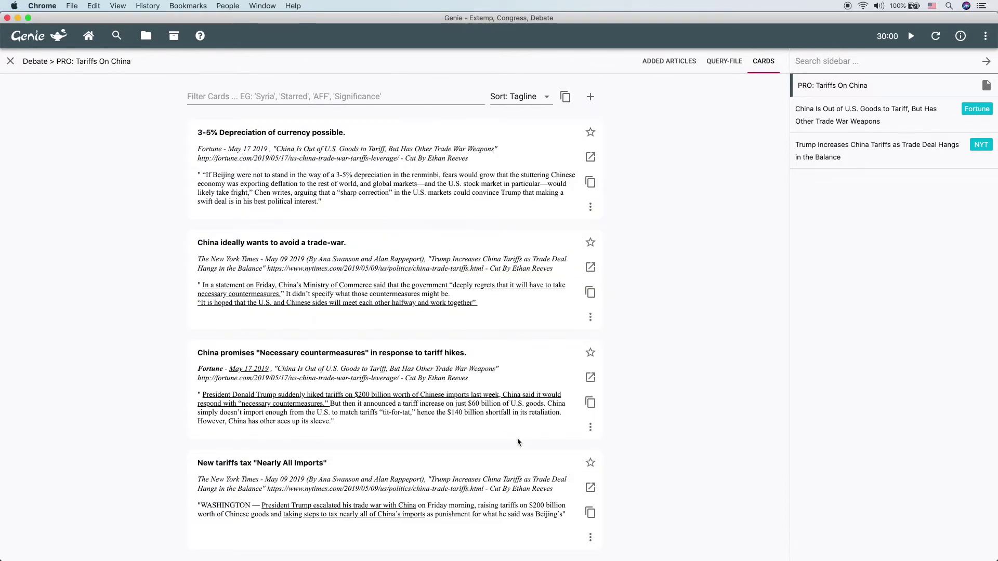
Step: Switch to Pages, create a document from the Blank template and paste the copied cards into it
key(ctrl+Up)
key(ctrl+Up)
key(super+Tab)
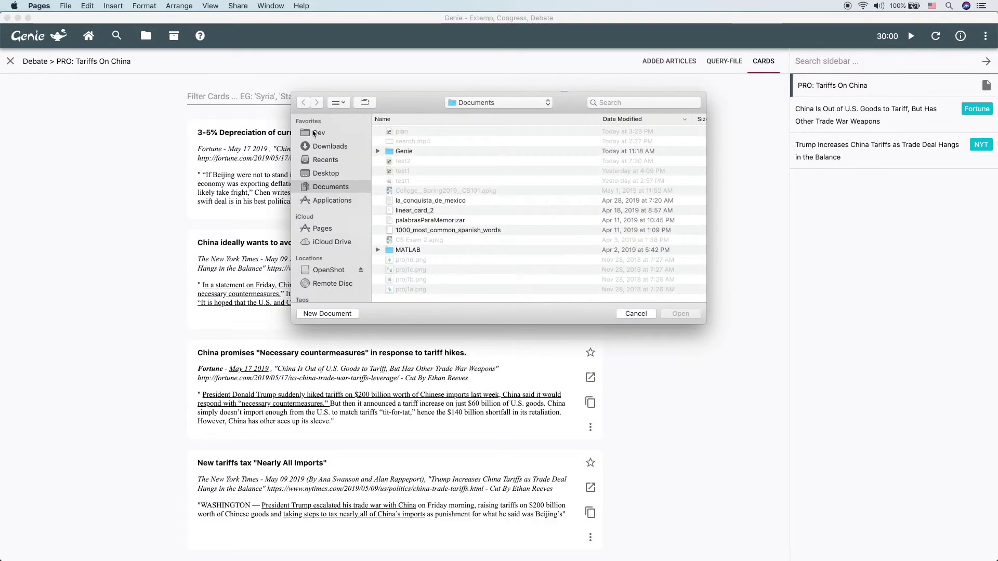
click(338, 318)
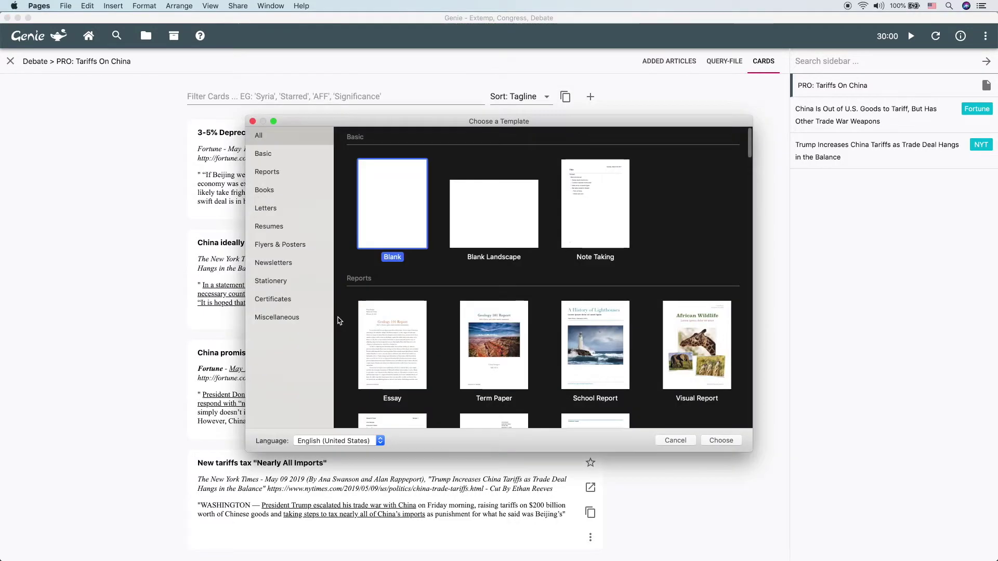
double_click(410, 201)
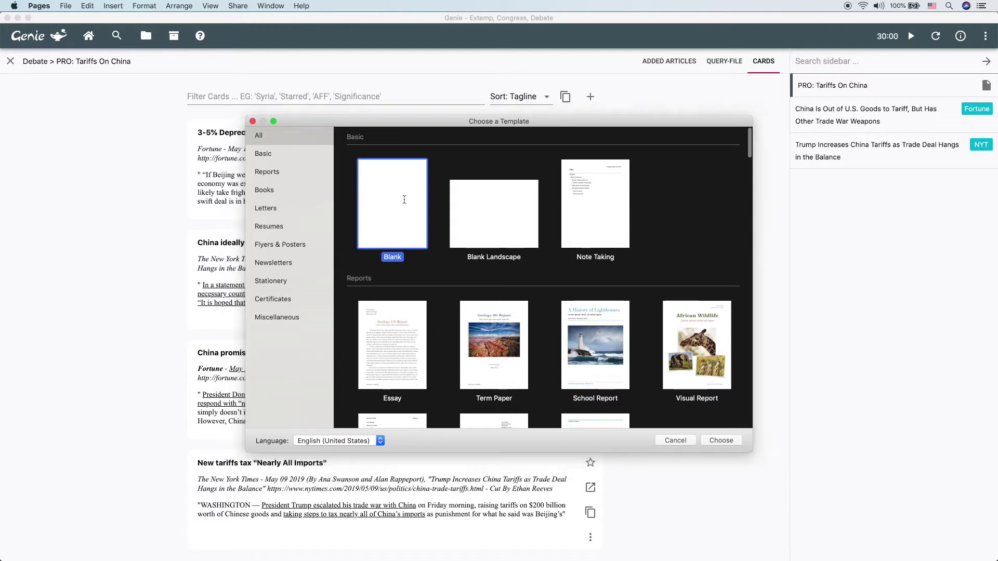
key(super+v)
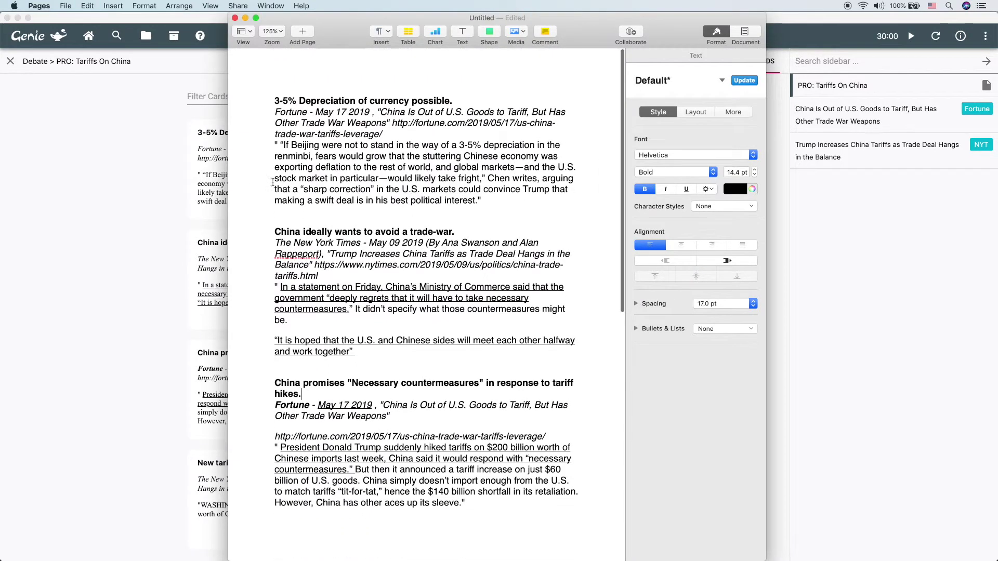
Step: Widen the document window to check the pasted cards' formatting, and minimize it to return to Genie
drag(231, 178, 82, 183)
scroll(281, 229, down, 10)
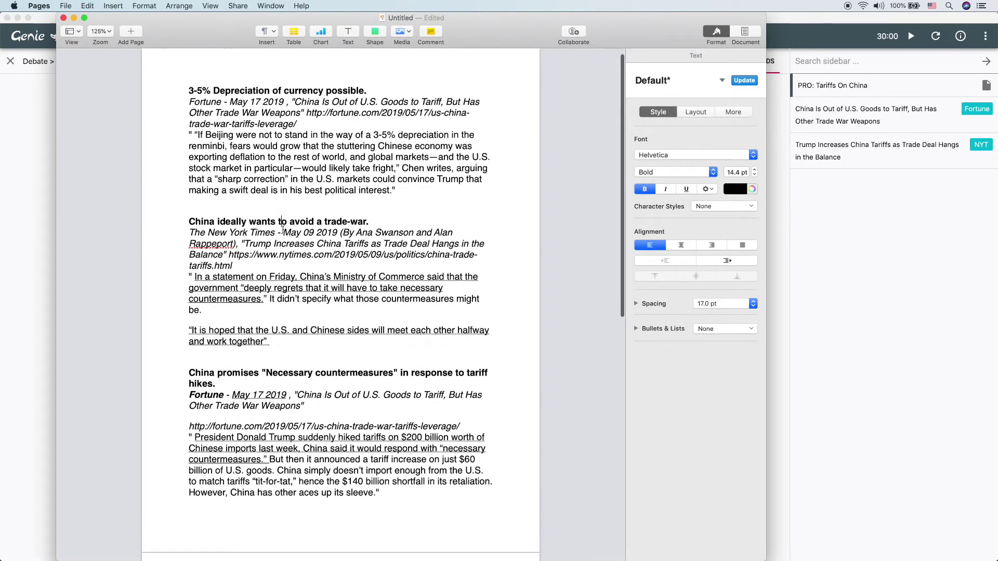
scroll(281, 229, up, 10)
scroll(281, 229, down, 1)
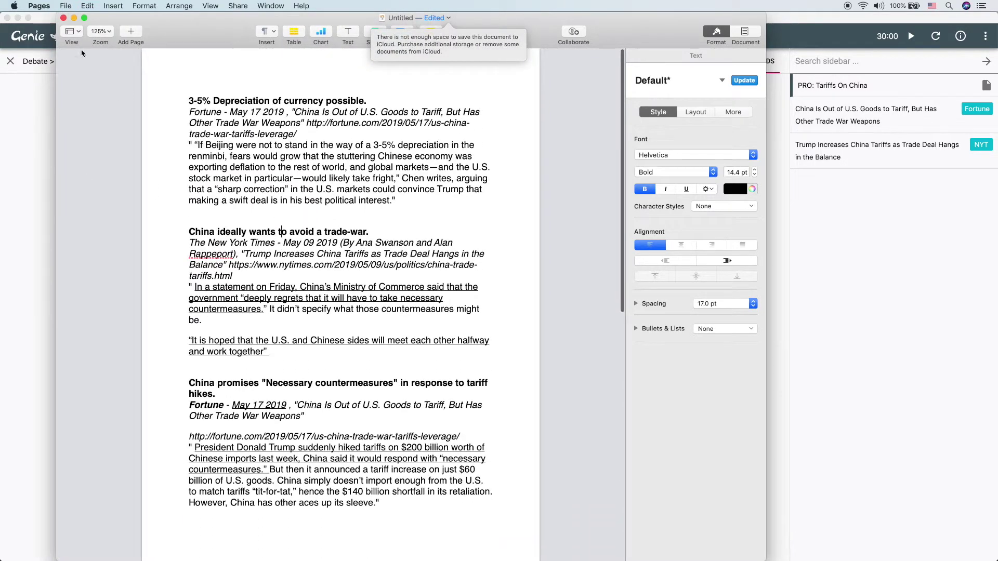
click(74, 18)
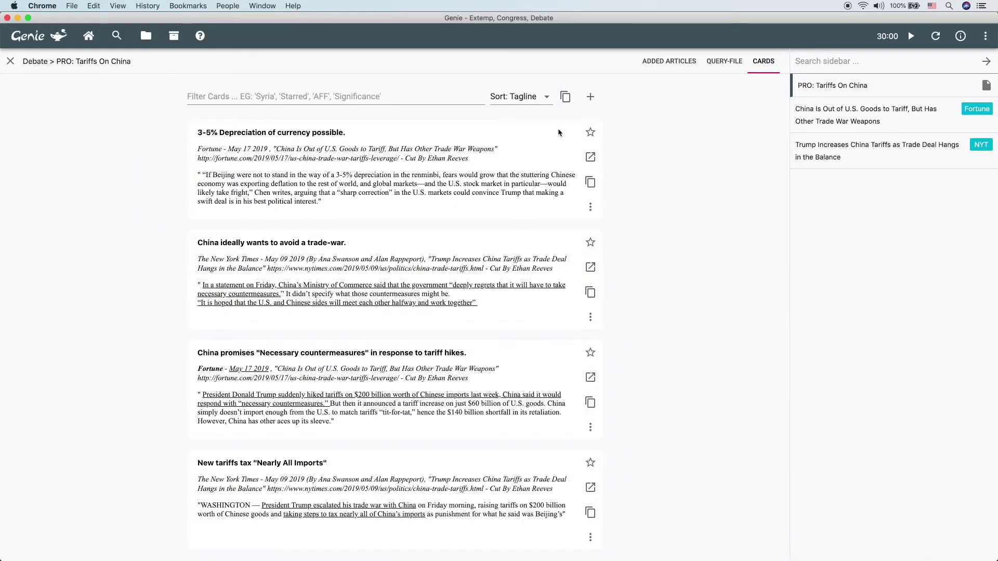
Step: View the empty form for adding a card manually and cancel it
click(590, 97)
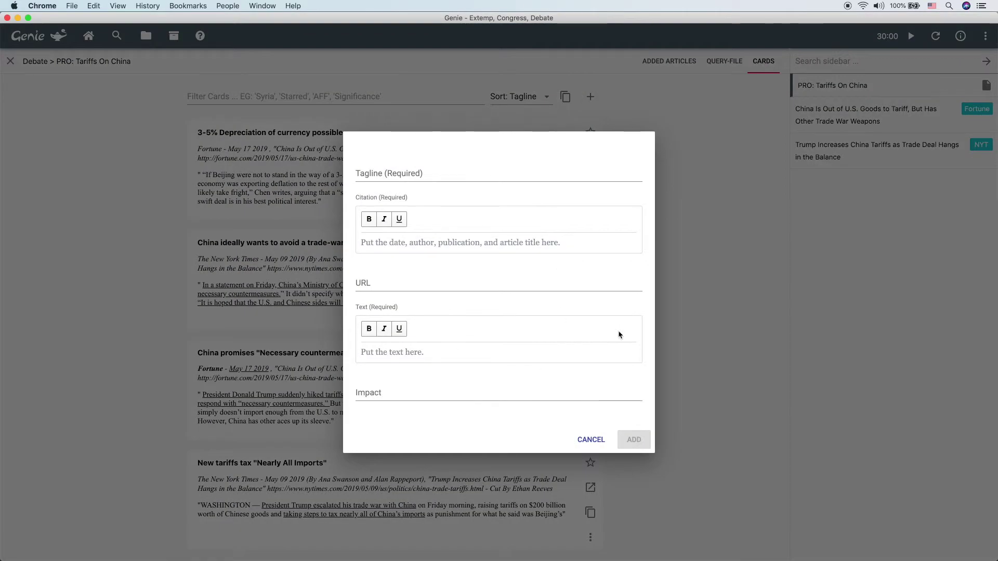
click(602, 442)
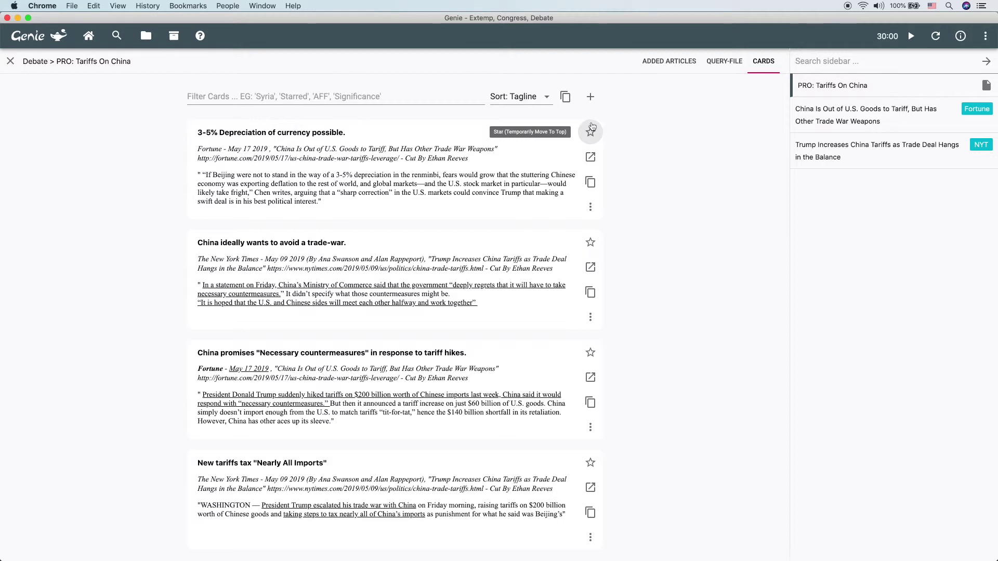
Step: Star the "New tariffs tax "Nearly All Imports"" card to move it first and unstar it, doing this twice
scroll(641, 284, down, 1)
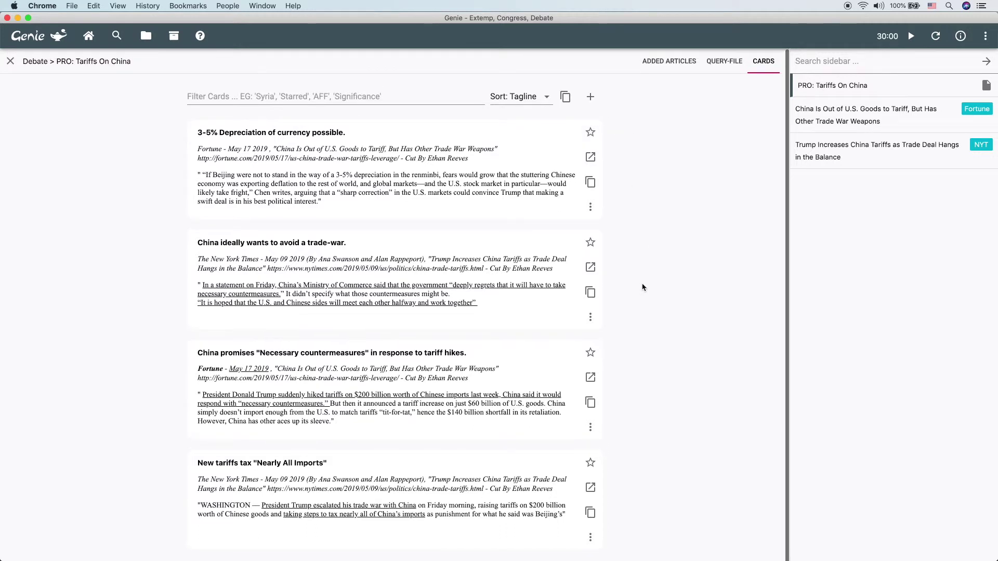
click(588, 464)
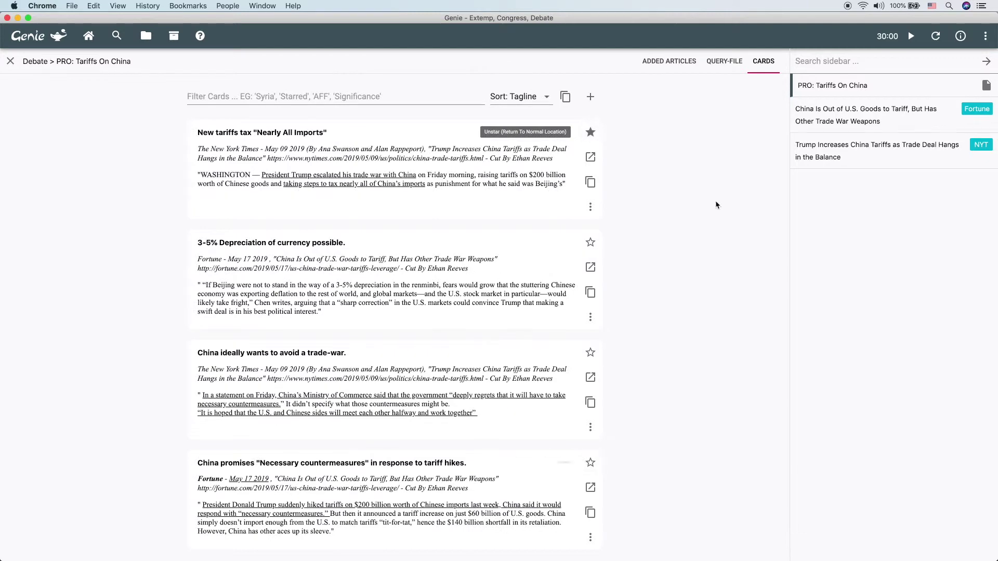
click(590, 132)
click(591, 462)
click(590, 134)
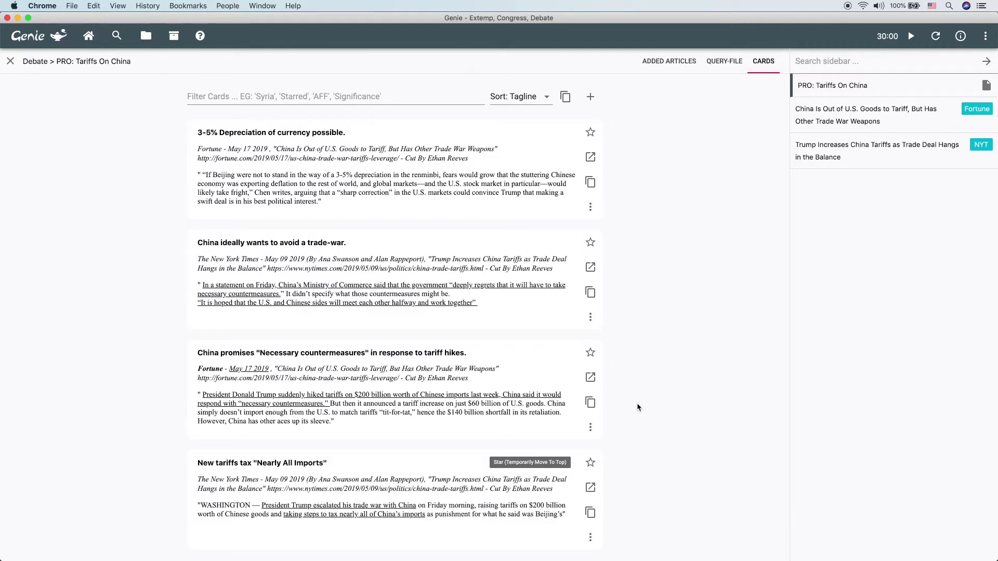
Step: Star both the "New tariffs tax" and "China ideally wants to avoid a trade-war." cards and unstar them again
click(591, 463)
click(591, 352)
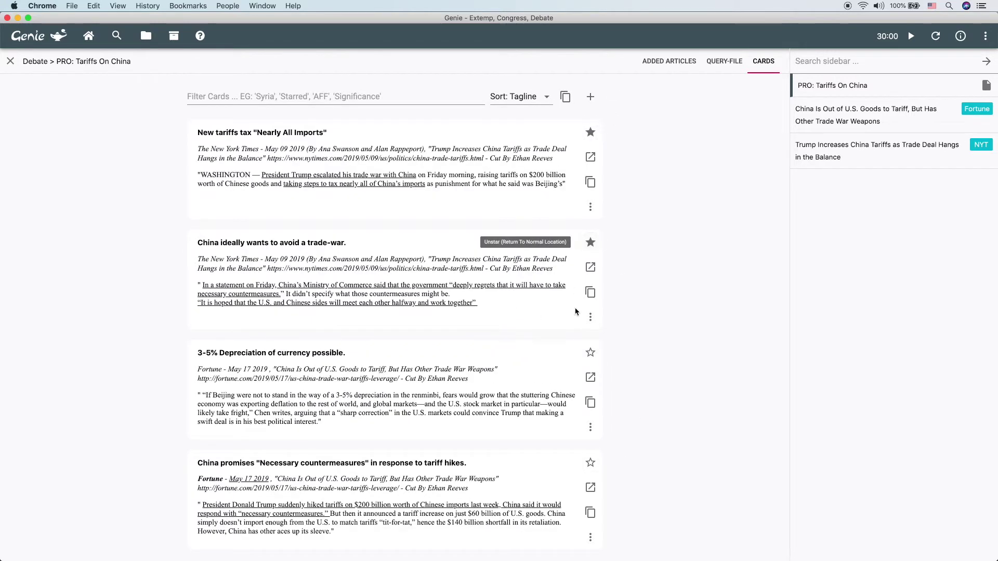
click(591, 243)
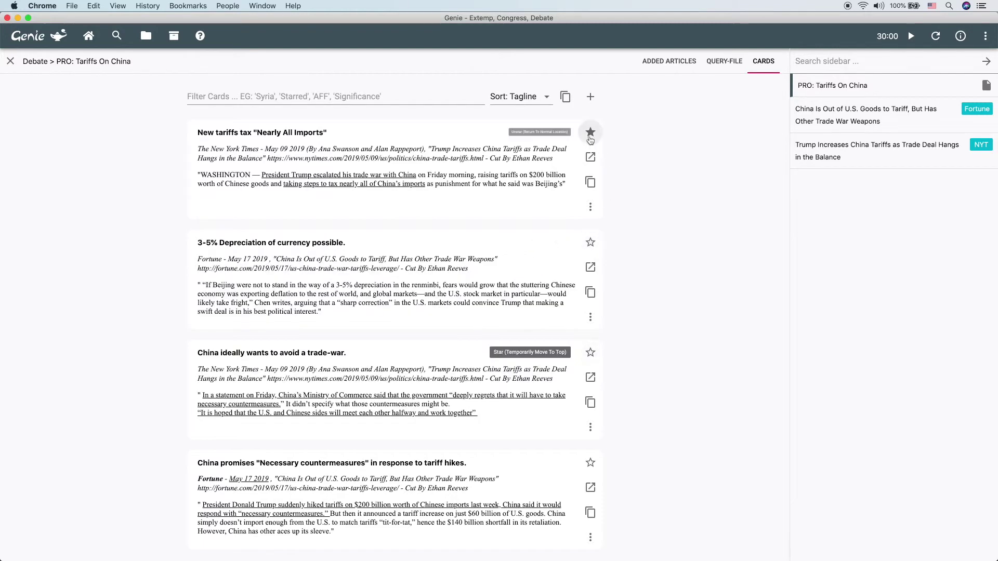
click(590, 133)
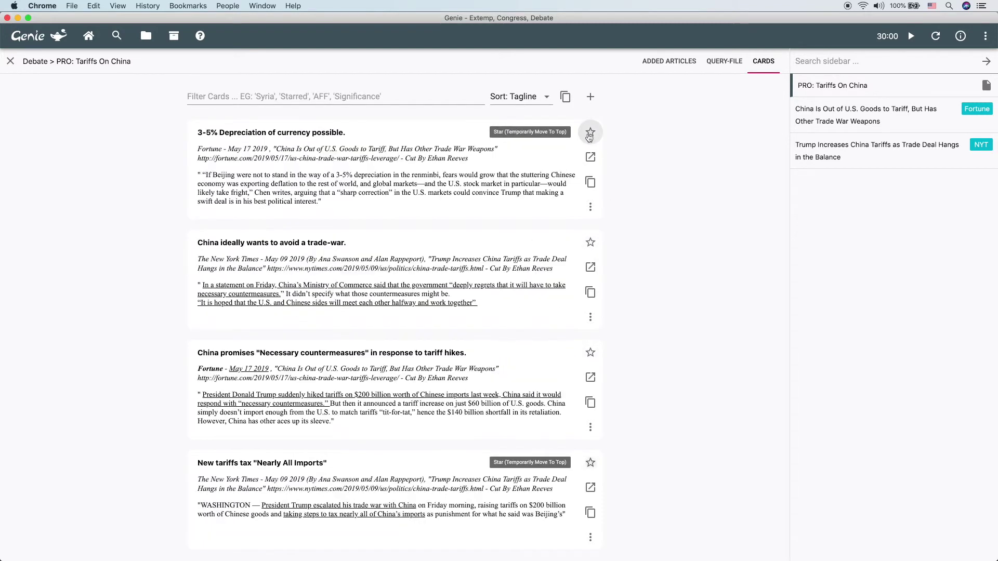
Step: View the source article of the "3-5% Depreciation of currency possible." card and return to the collection's cards
click(591, 164)
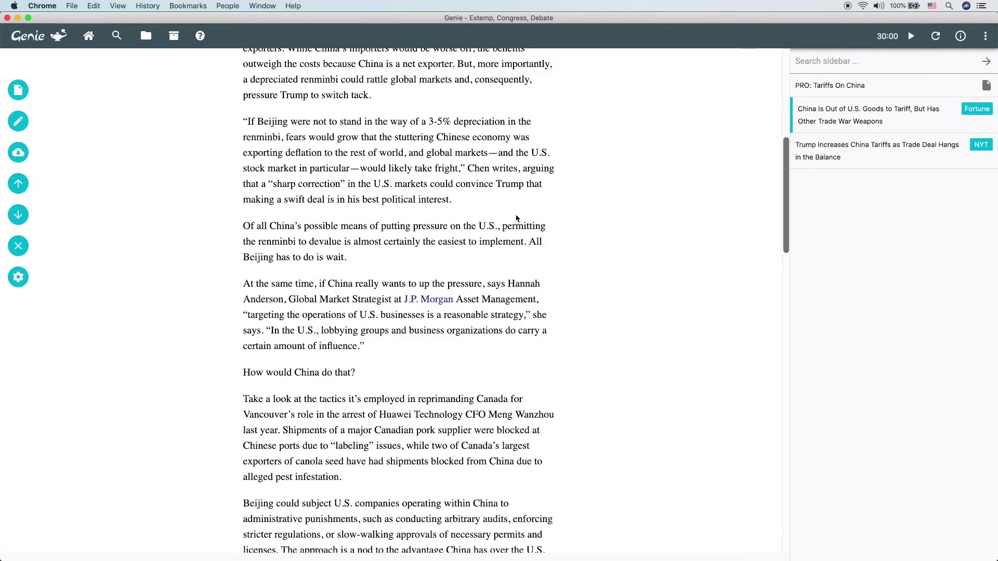
mouse_move(879, 87)
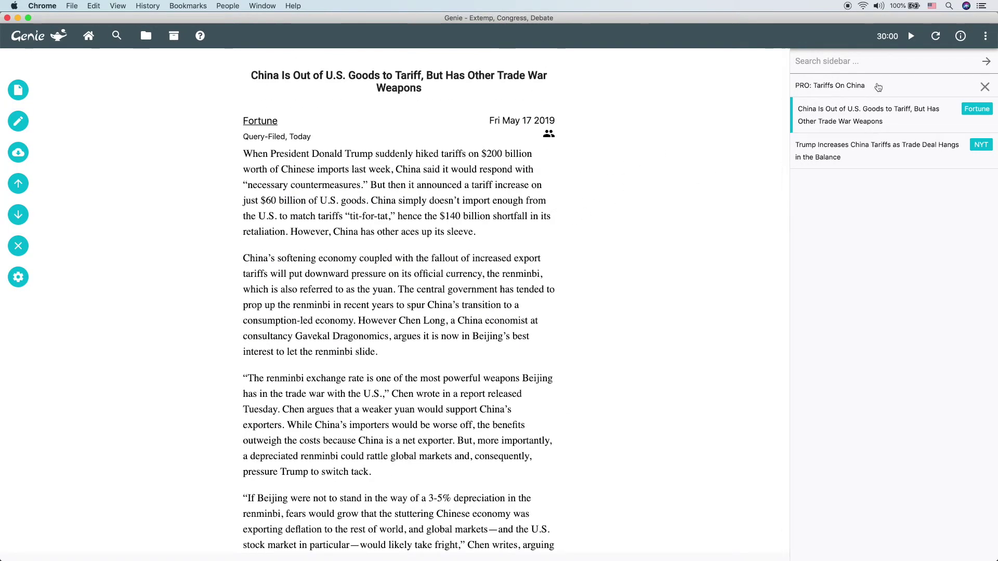
click(879, 87)
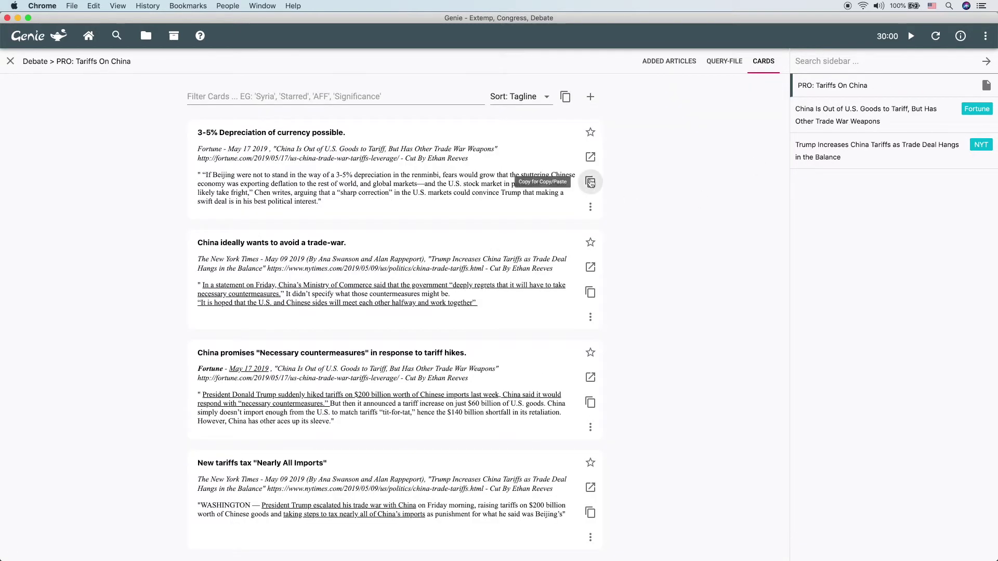
Step: Copy the "3-5% Depreciation of currency possible." card to the clipboard, and star and unstar the "China ideally wants to avoid a trade-war." card
click(591, 183)
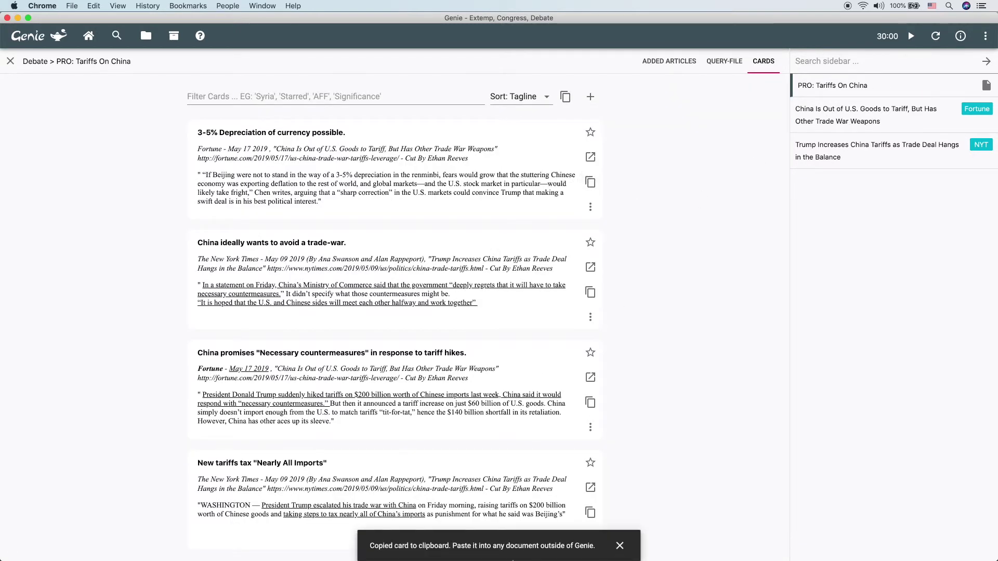
click(593, 244)
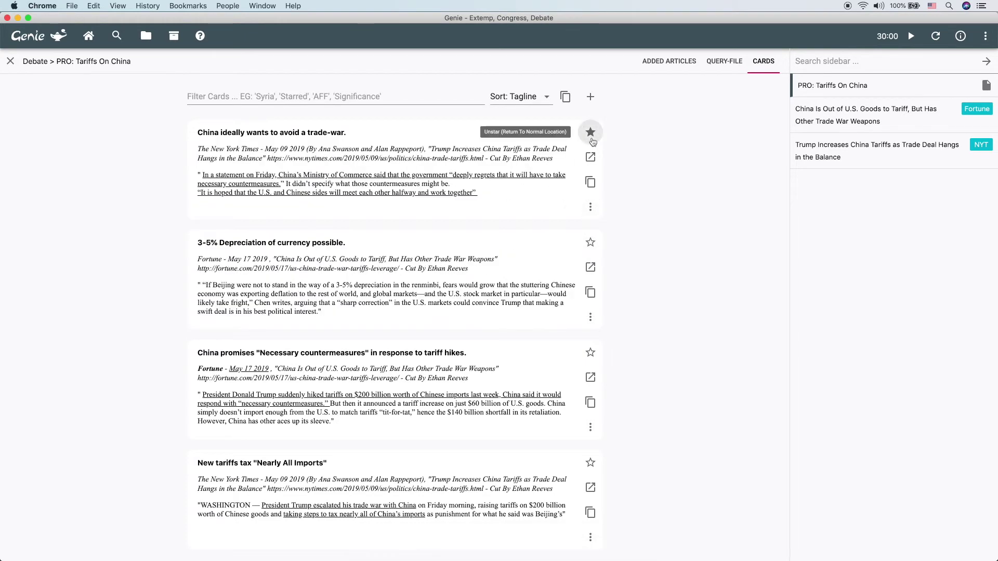
click(590, 132)
Step: View the further options for the "3-5% Depreciation of currency possible." card and close them without choosing one
click(590, 207)
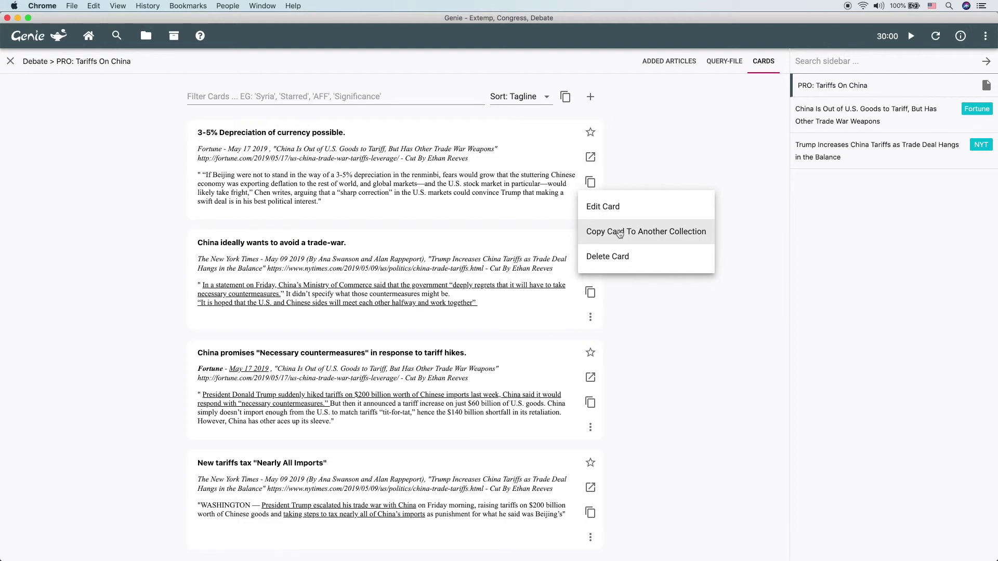
click(626, 276)
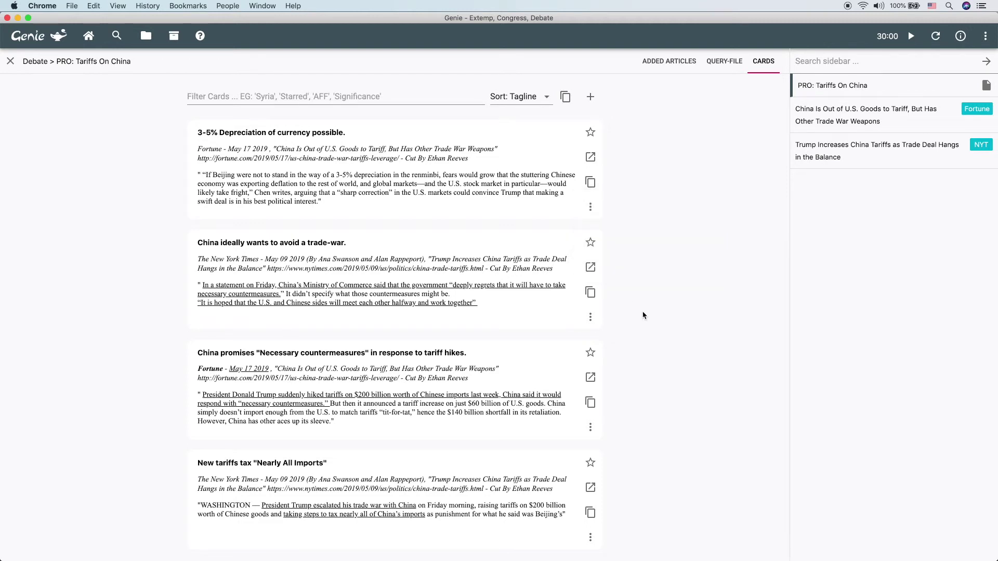